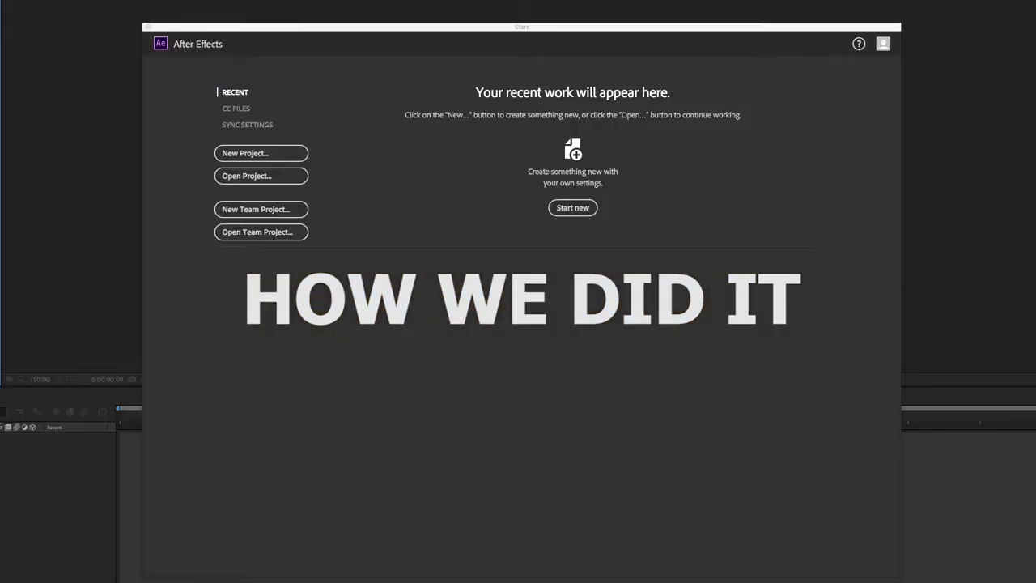
# Create a new, empty After Effects project from the Start screen
pyautogui.click(264, 154)
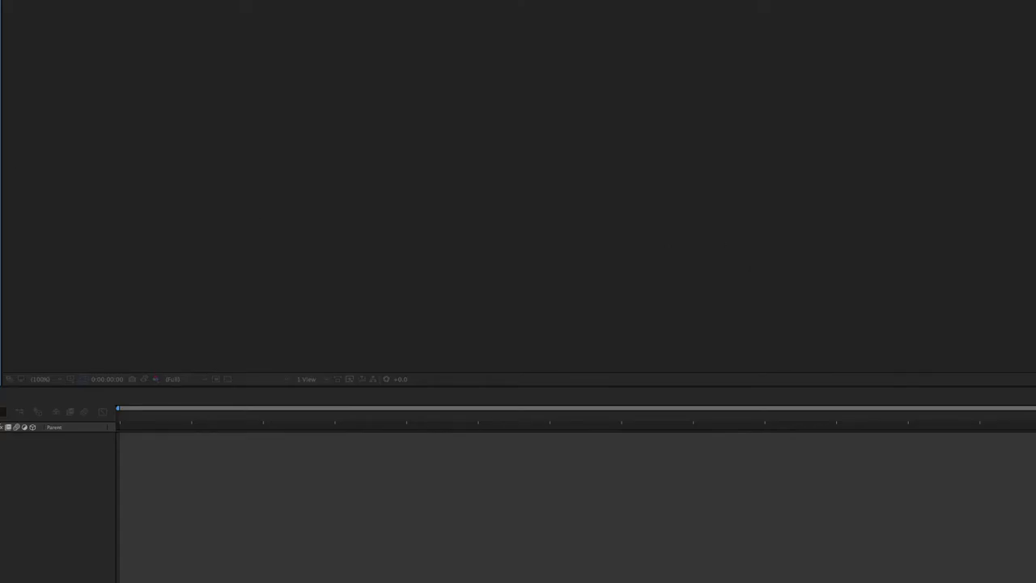
pyautogui.rightClick(4, 158)
pyautogui.press('Escape')
pyautogui.rightClick(2, 263)
pyautogui.moveTo(3, 297)
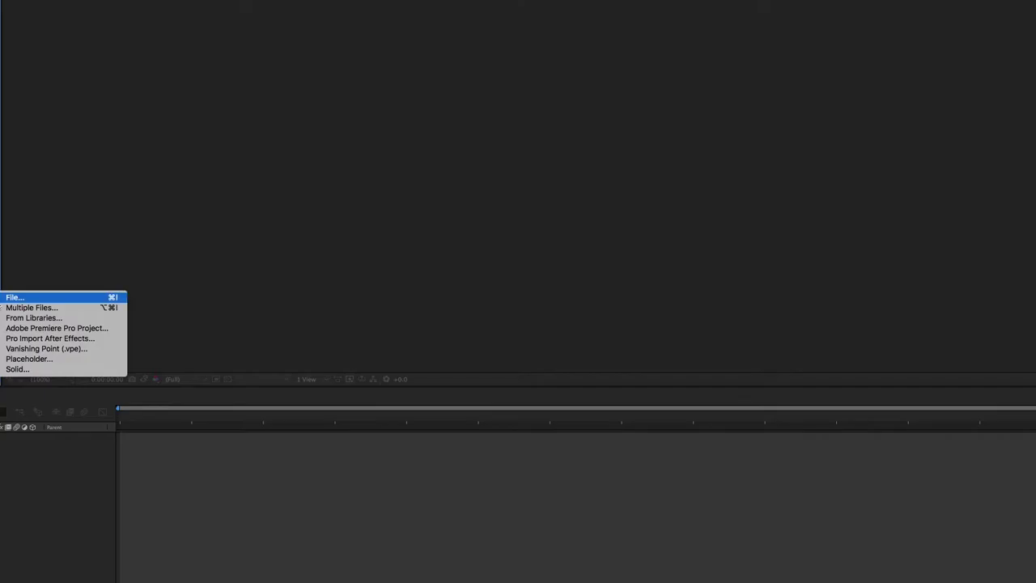
pyautogui.click(3, 297)
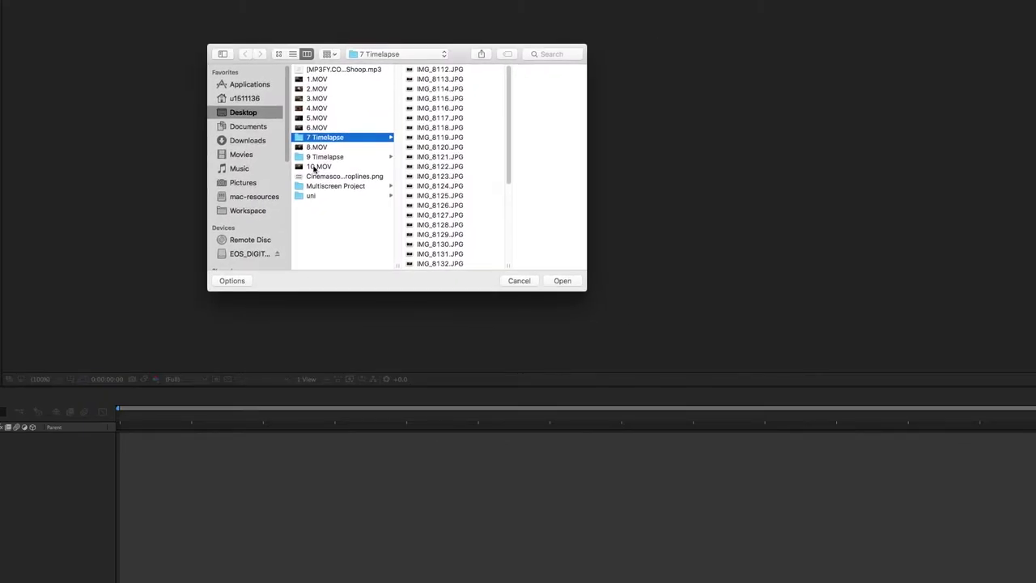
pyautogui.moveTo(589, 293); pyautogui.dragTo(819, 426)
pyautogui.click(756, 419)
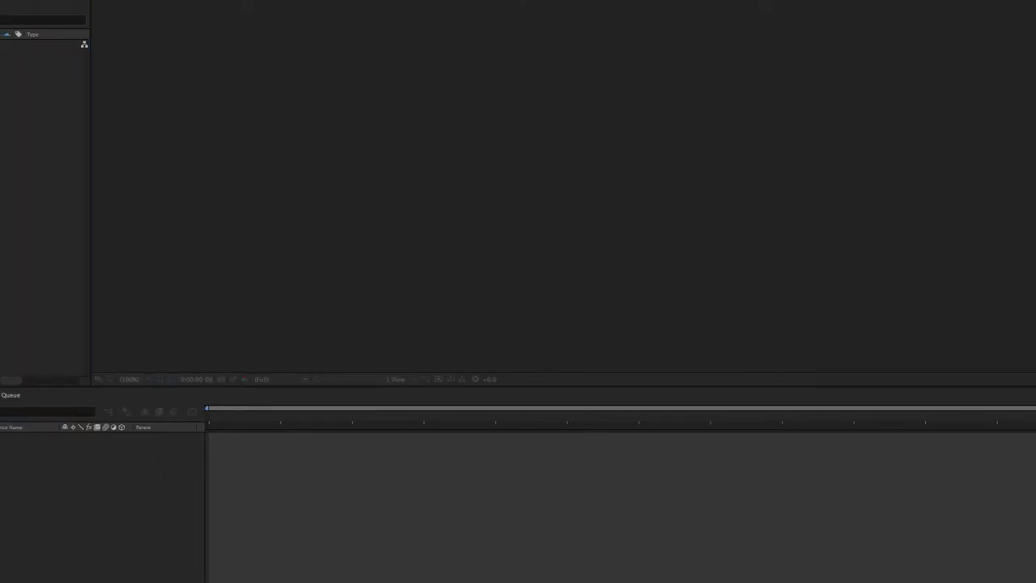
# Drag the eight .MOV clips into the Project panel, then browse into the 7 Timelapse folder
pyautogui.moveTo(0, 81); pyautogui.dragTo(49, 81)
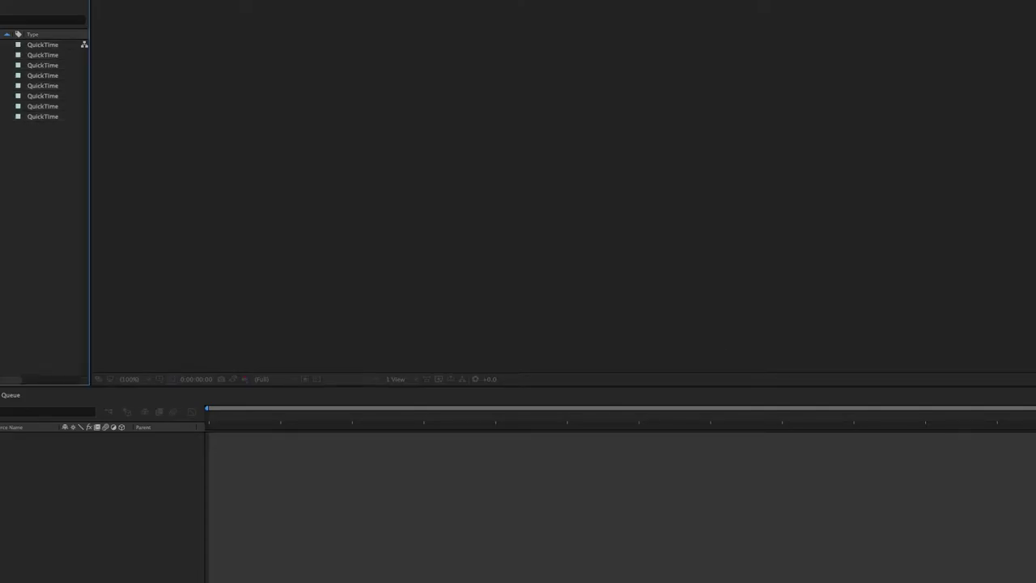
pyautogui.rightClick(1, 199)
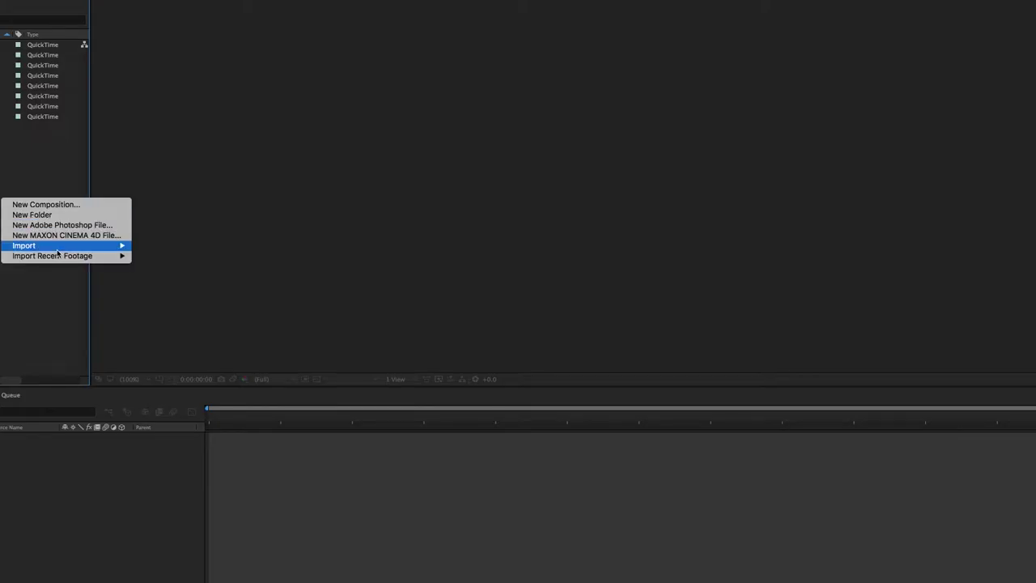
pyautogui.moveTo(58, 248)
pyautogui.click(193, 247)
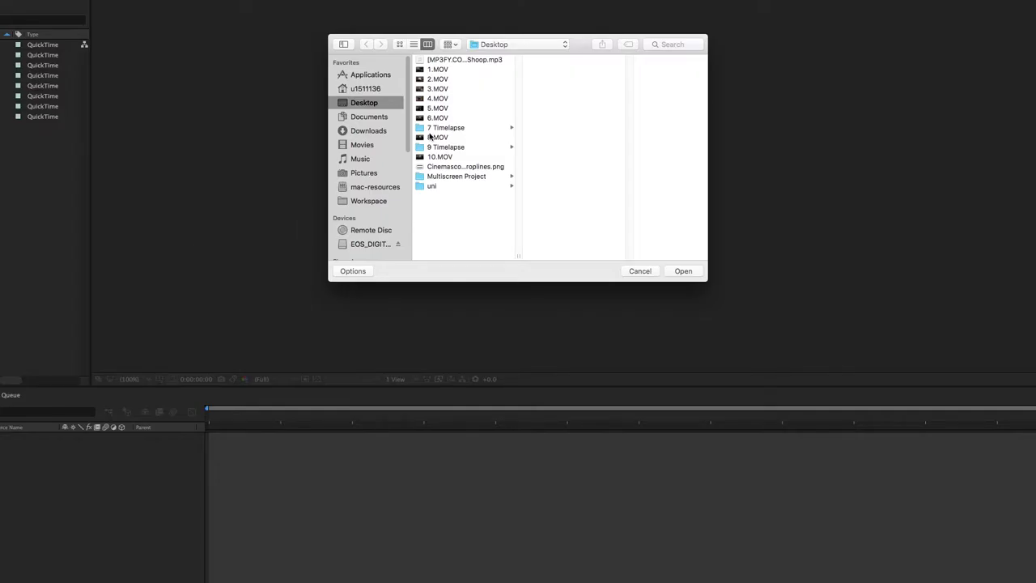
pyautogui.click(437, 128)
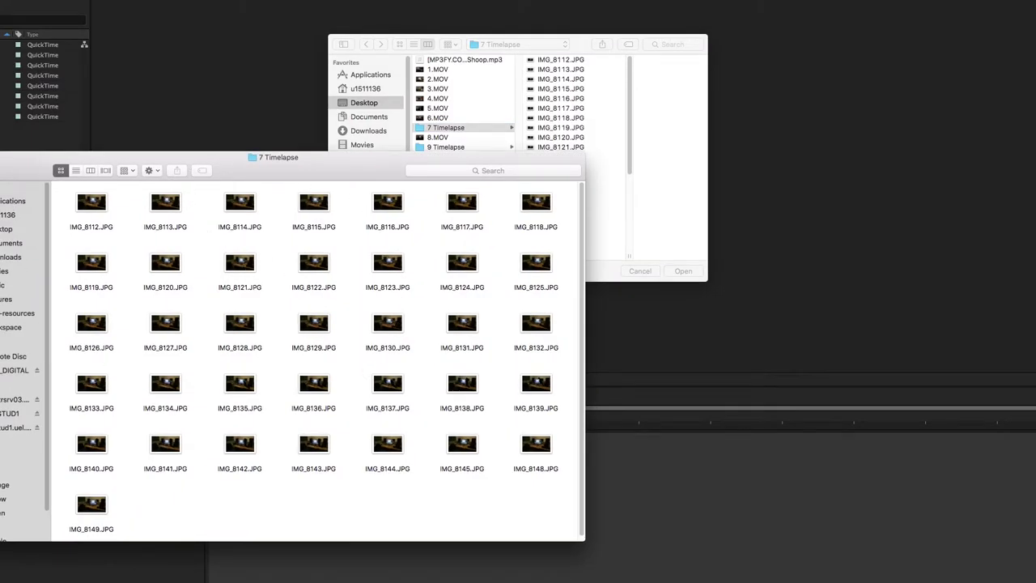
# Look through the 9 Timelapse photos, close both folder windows, and cancel the import
pyautogui.moveTo(233, 172); pyautogui.dragTo(496, 204)
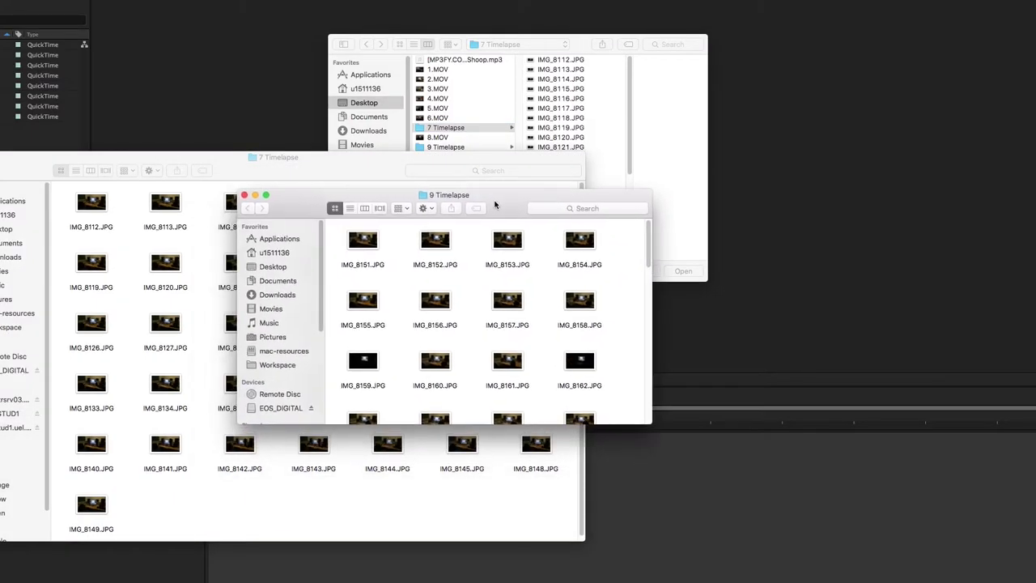
pyautogui.moveTo(650, 423); pyautogui.dragTo(840, 582)
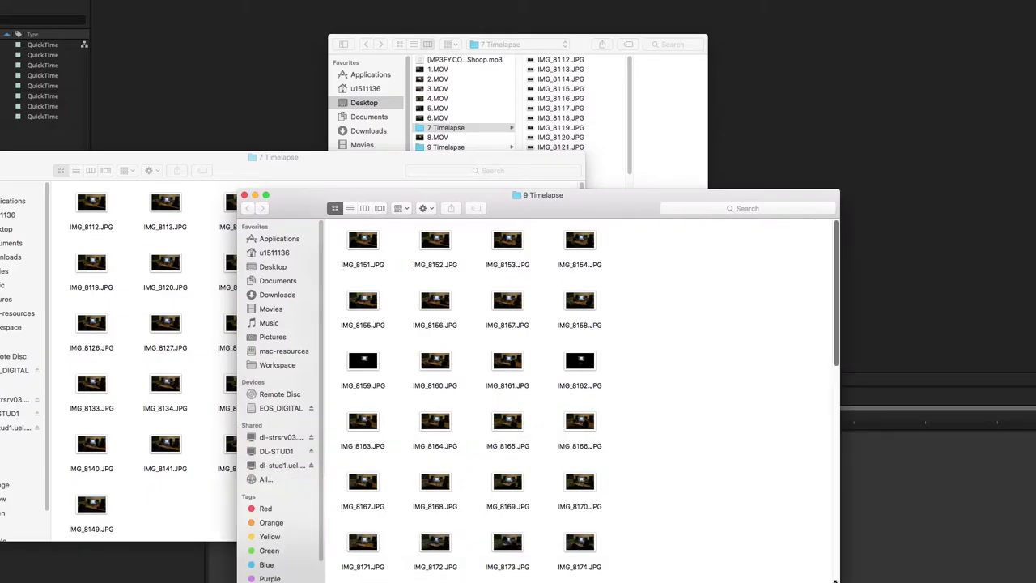
pyautogui.click(244, 196)
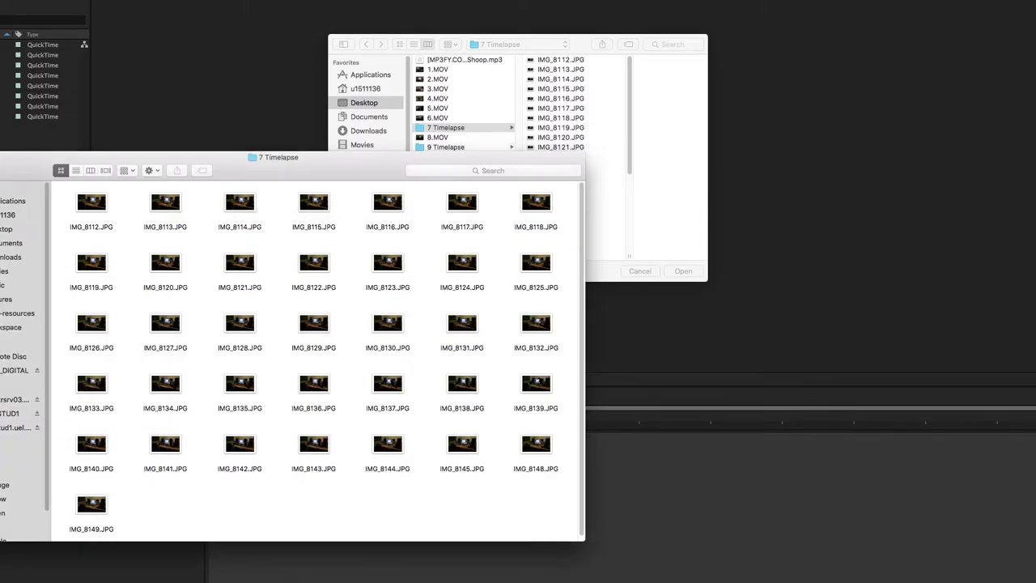
pyautogui.press('super+w')
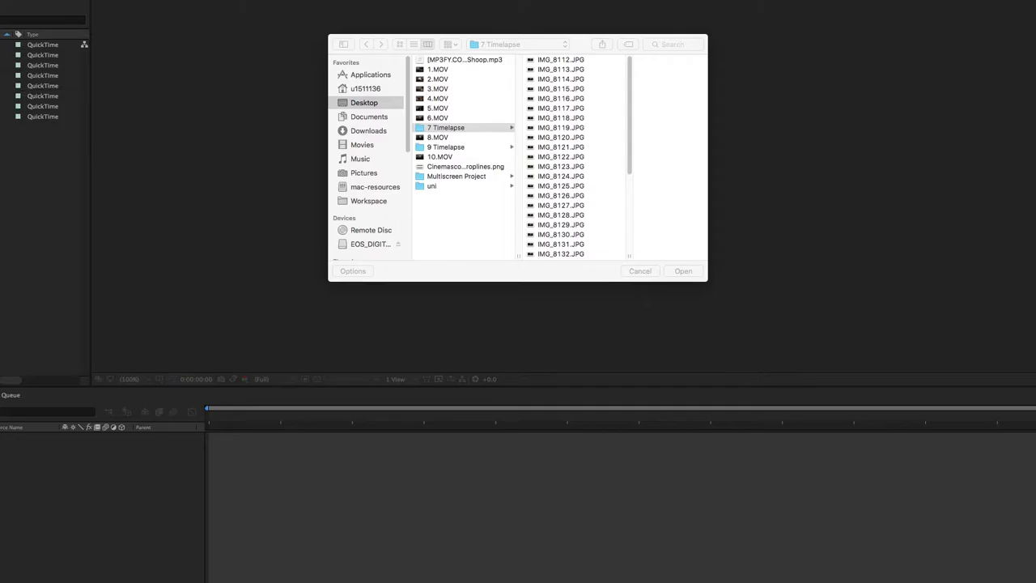
pyautogui.click(631, 271)
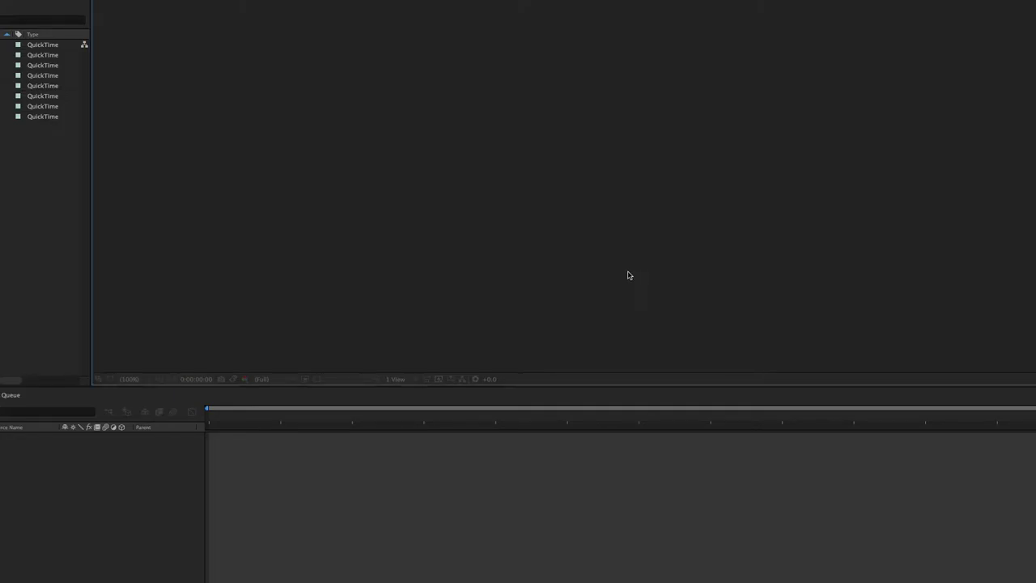
# Import the 7 Timelapse folder from IMG_8112.JPG as a JPEG sequence, accepting the missing-frames warning
pyautogui.rightClick(18, 187)
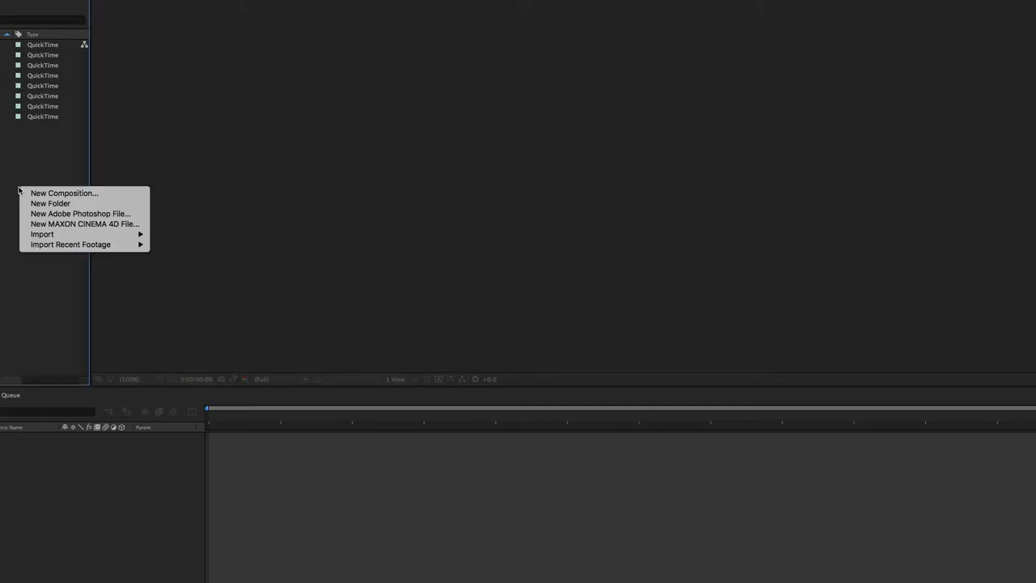
pyautogui.moveTo(35, 234)
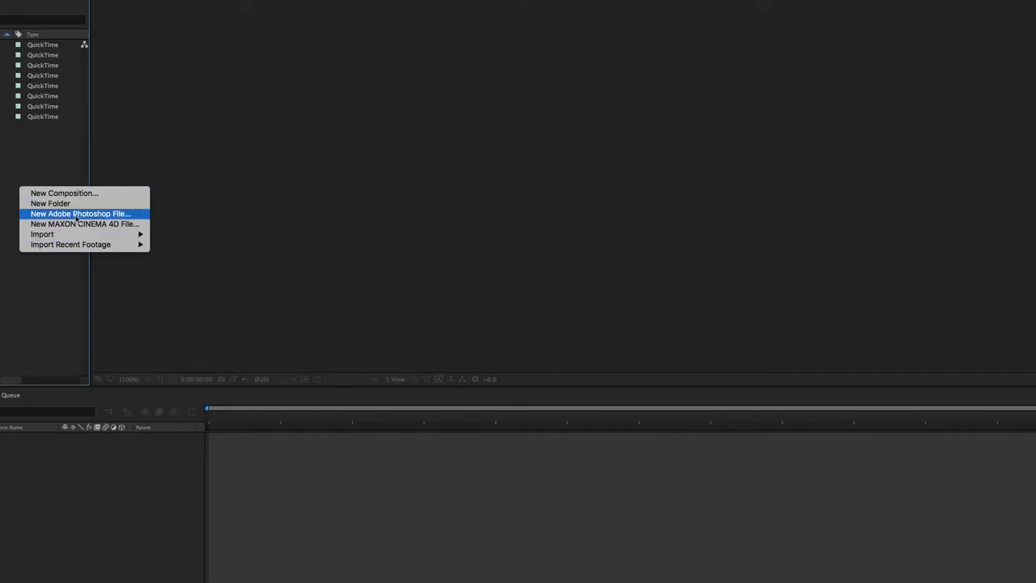
pyautogui.click(272, 234)
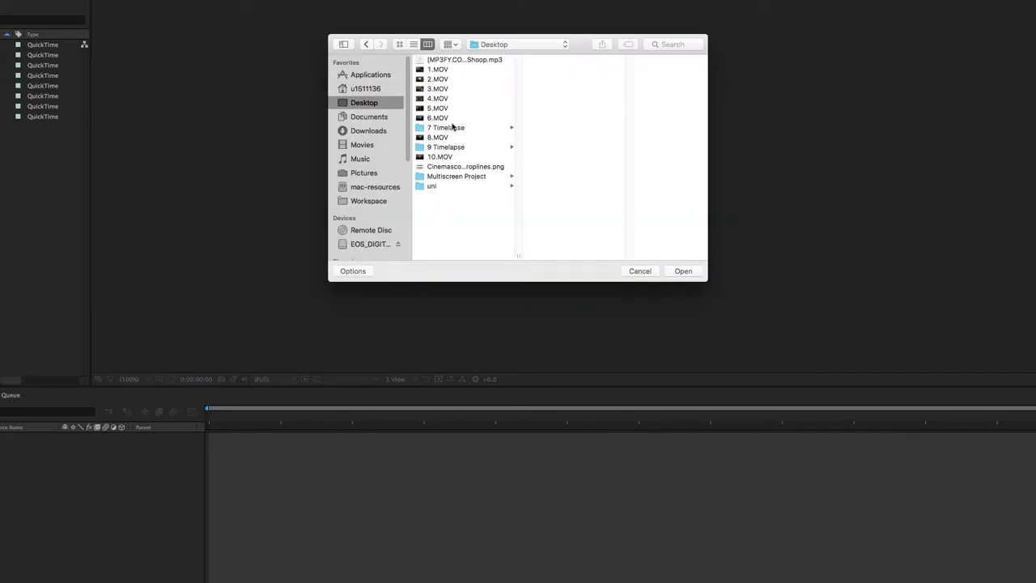
pyautogui.click(462, 128)
pyautogui.click(579, 62)
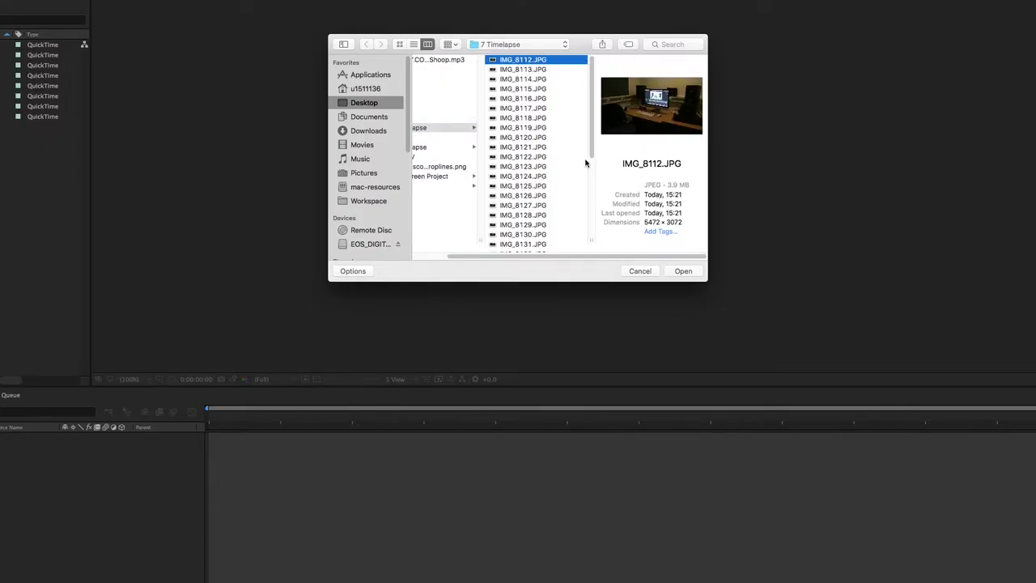
pyautogui.click(352, 271)
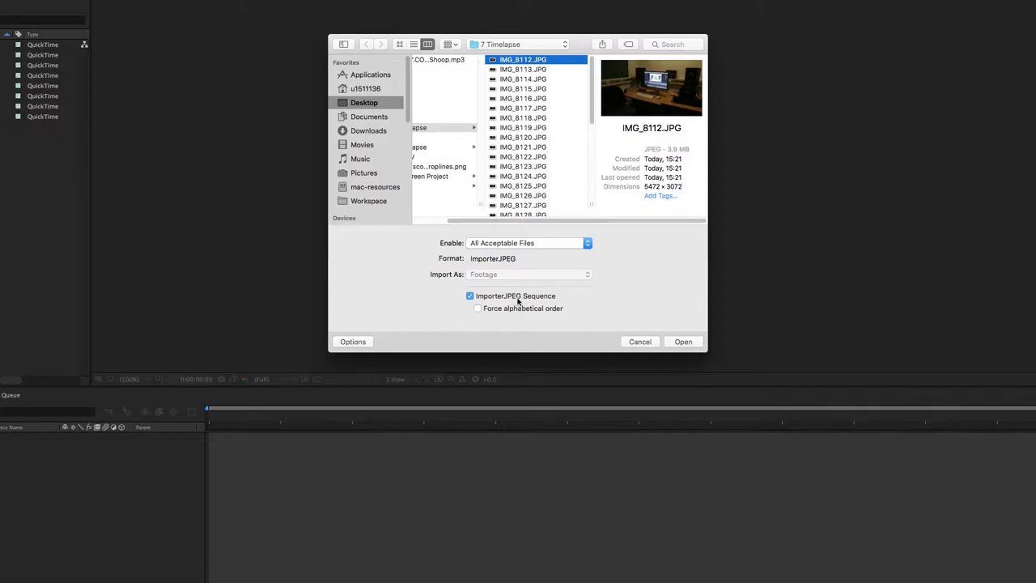
pyautogui.click(684, 342)
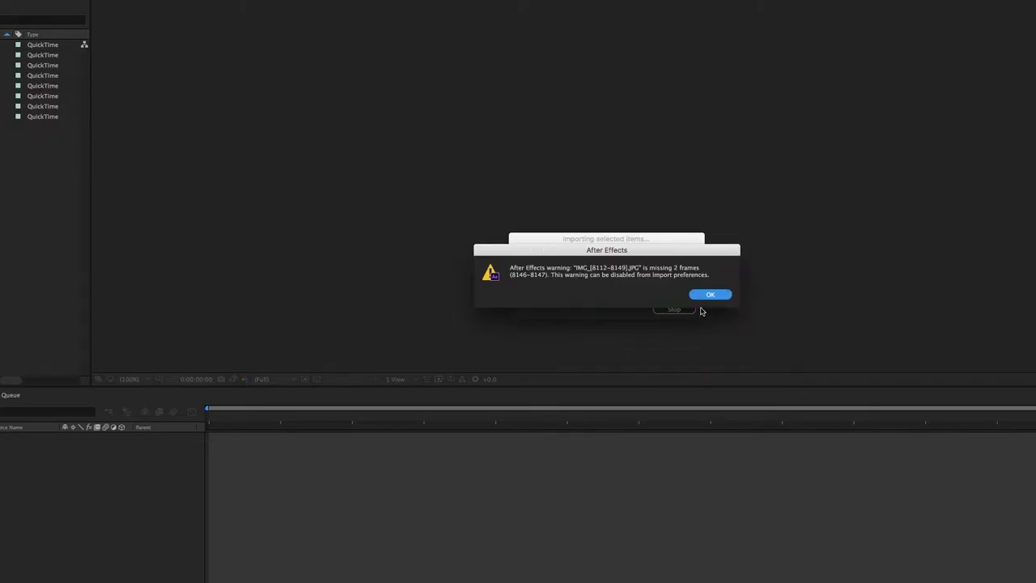
pyautogui.click(710, 296)
pyautogui.click(30, 208)
# Import the 9 Timelapse folder from IMG_8151.JPG as a JPEG sequence and build a composition from it
pyautogui.rightClick(27, 205)
pyautogui.moveTo(48, 221)
pyautogui.click(207, 232)
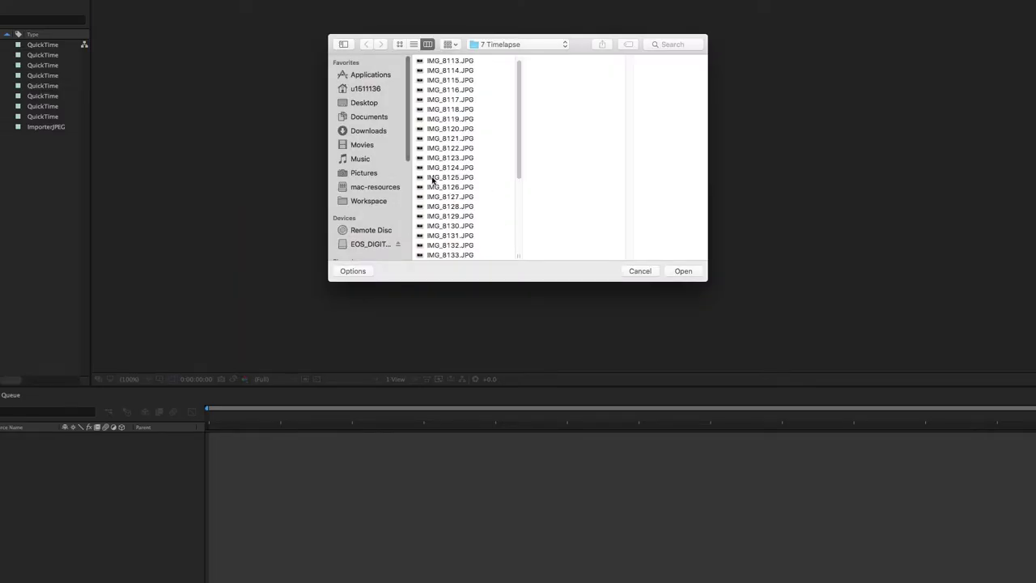
pyautogui.click(484, 45)
pyautogui.click(494, 53)
pyautogui.click(461, 148)
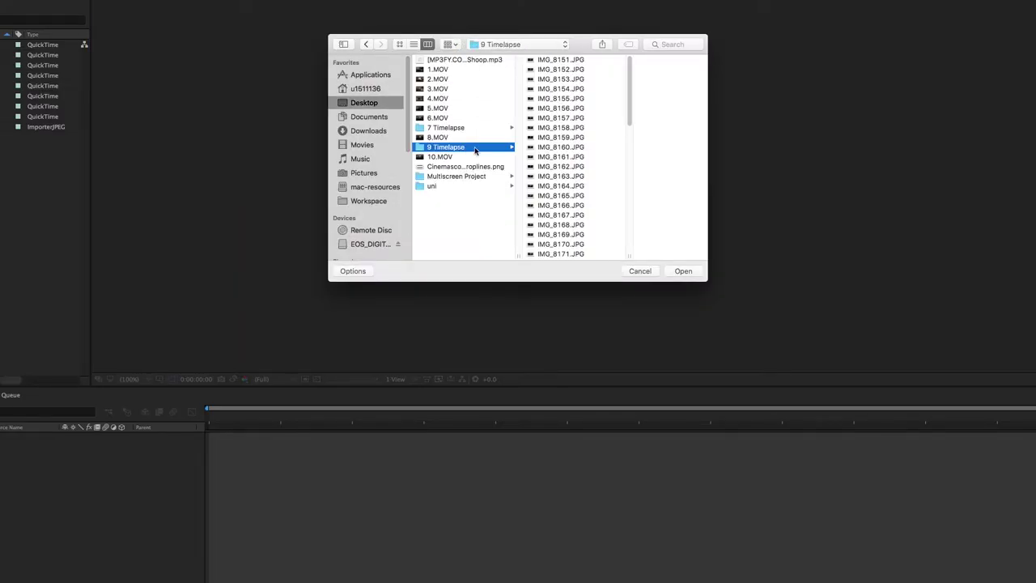
pyautogui.click(562, 60)
pyautogui.click(339, 270)
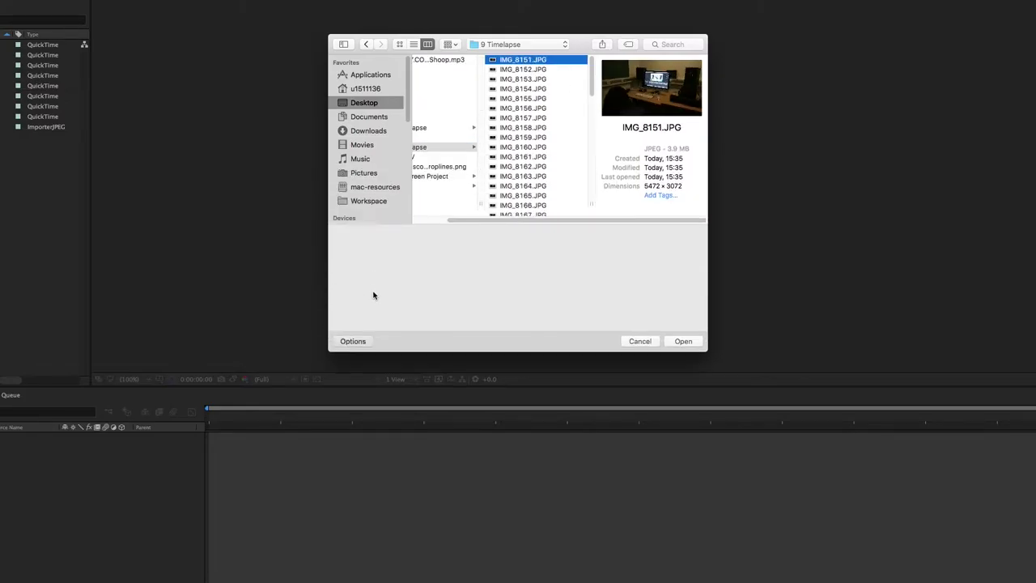
pyautogui.click(683, 342)
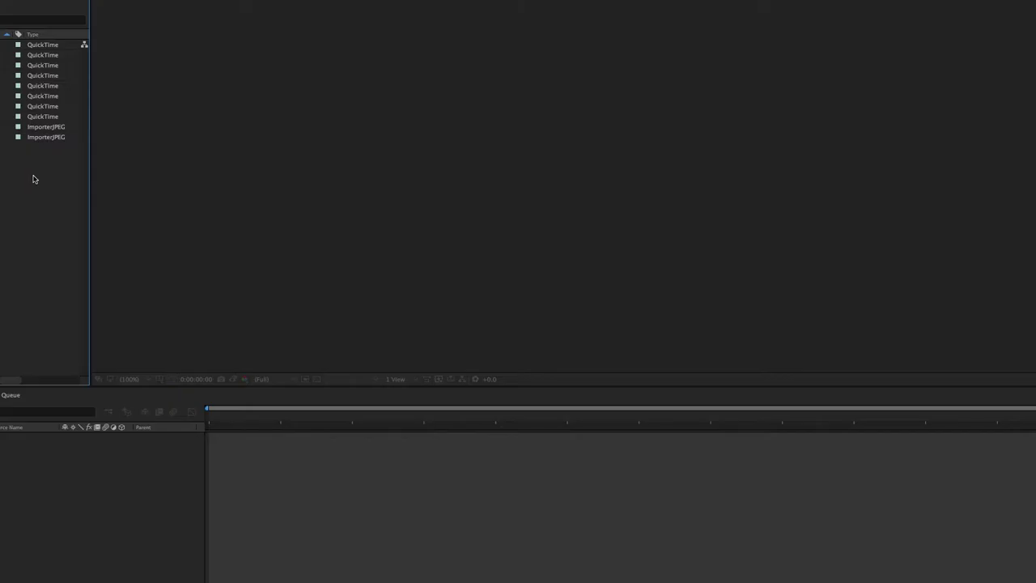
pyautogui.moveTo(46, 136); pyautogui.dragTo(41, 454)
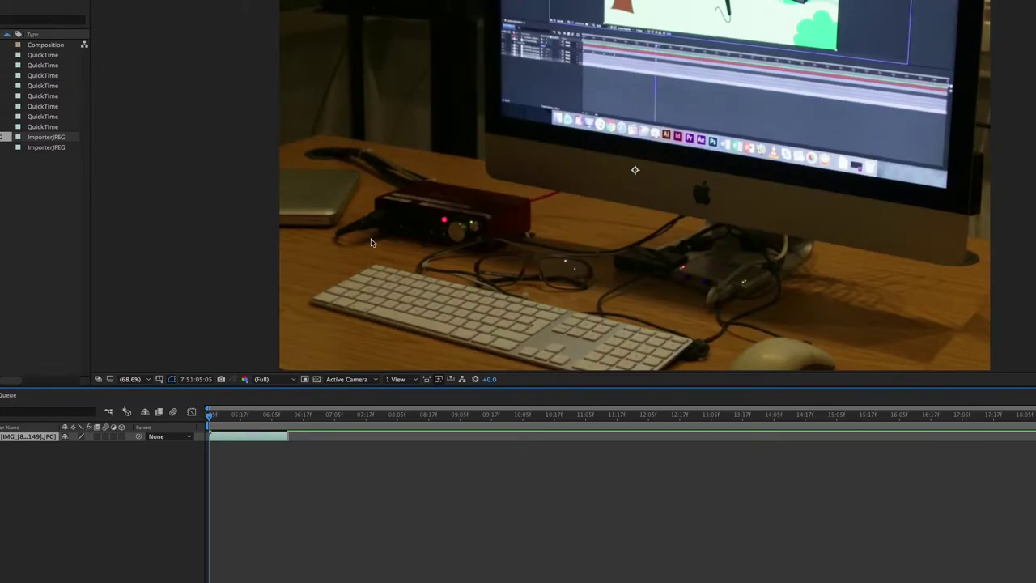
# Apply Transform > Fit to Comp so the timelapse layer fills the 1920×1080 composition
pyautogui.rightClick(707, 120)
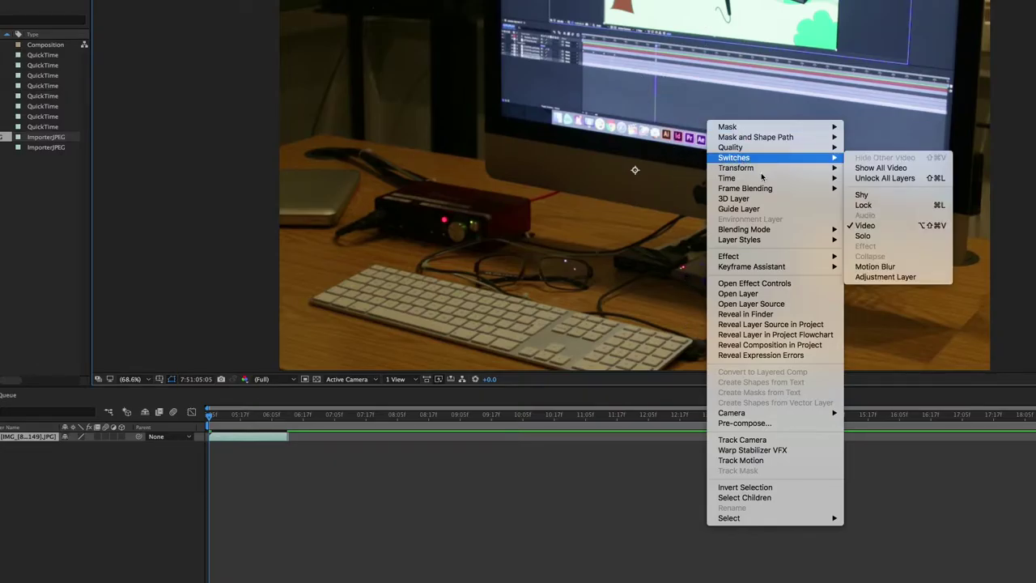
pyautogui.moveTo(769, 174)
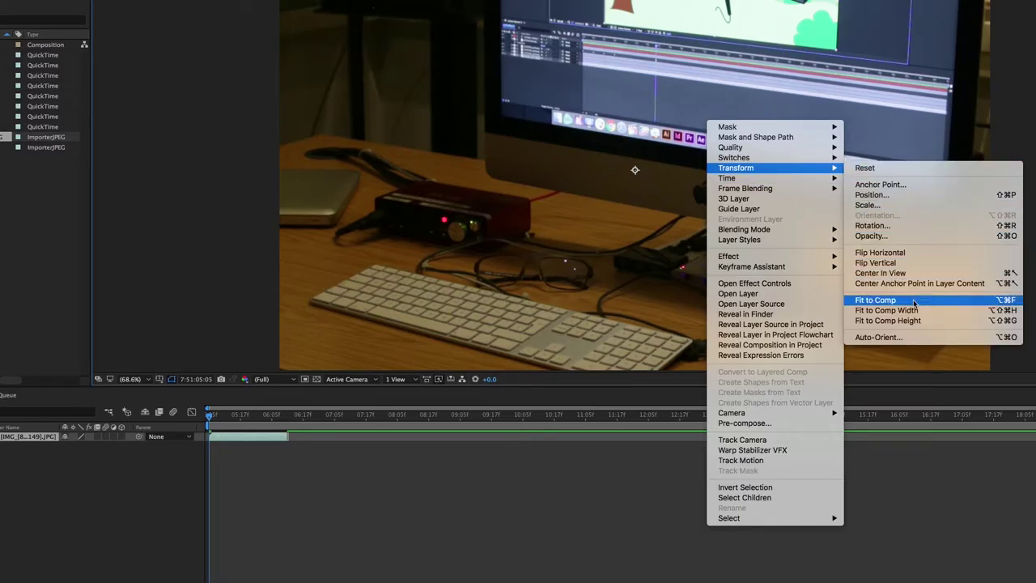
pyautogui.click(914, 301)
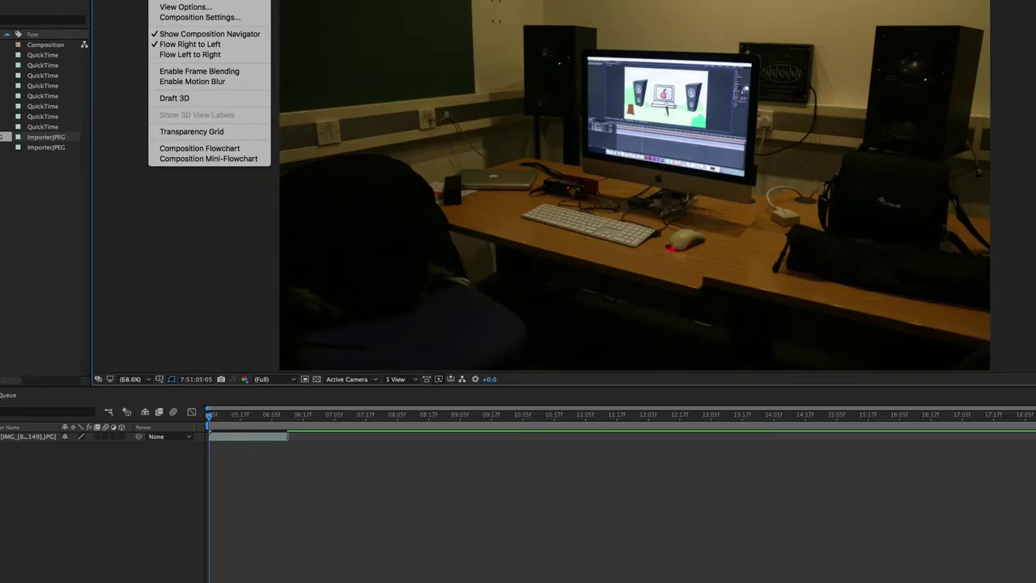
pyautogui.click(206, 18)
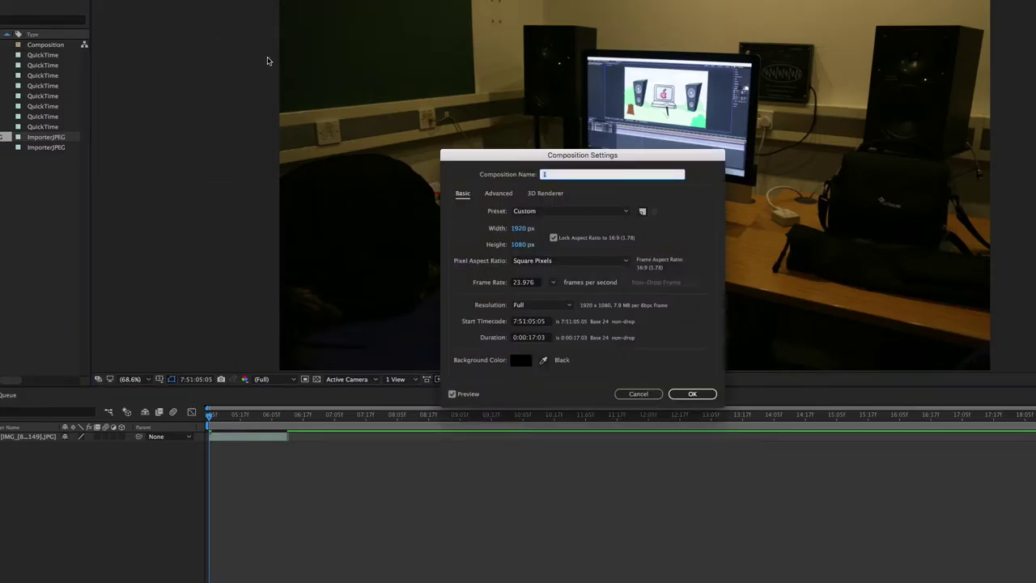
# Change the composition frame rate to 10 fps
pyautogui.click(532, 284)
pyautogui.write('10')
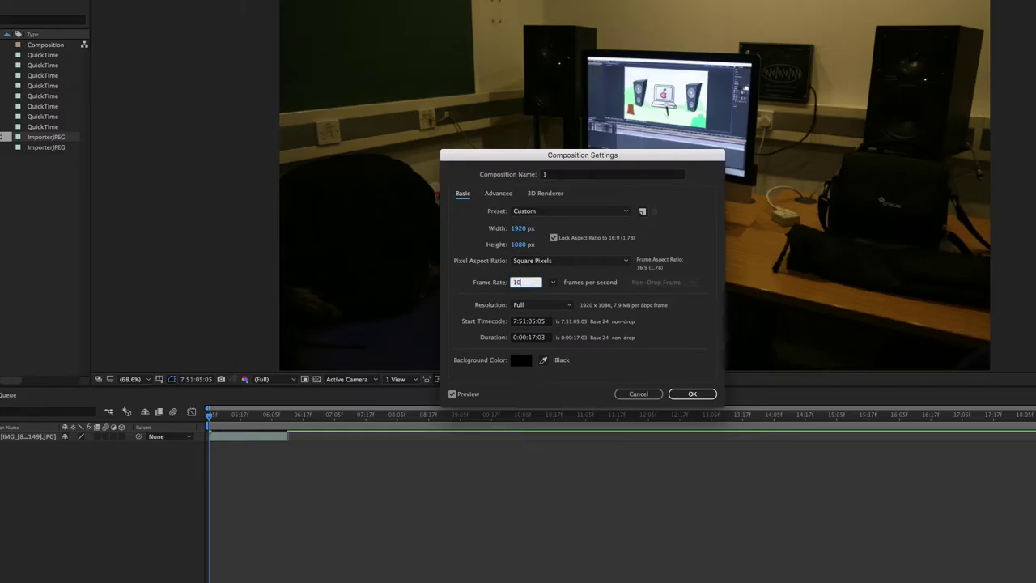
pyautogui.press('Return')
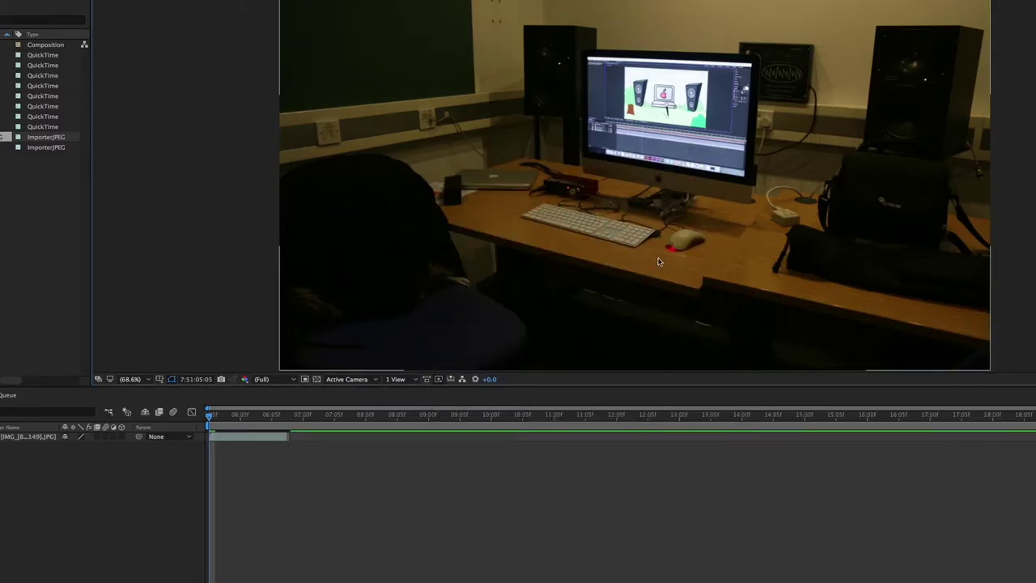
# Preview the timelapse from the start, then zoom the timeline in to single frames
pyautogui.press('space')
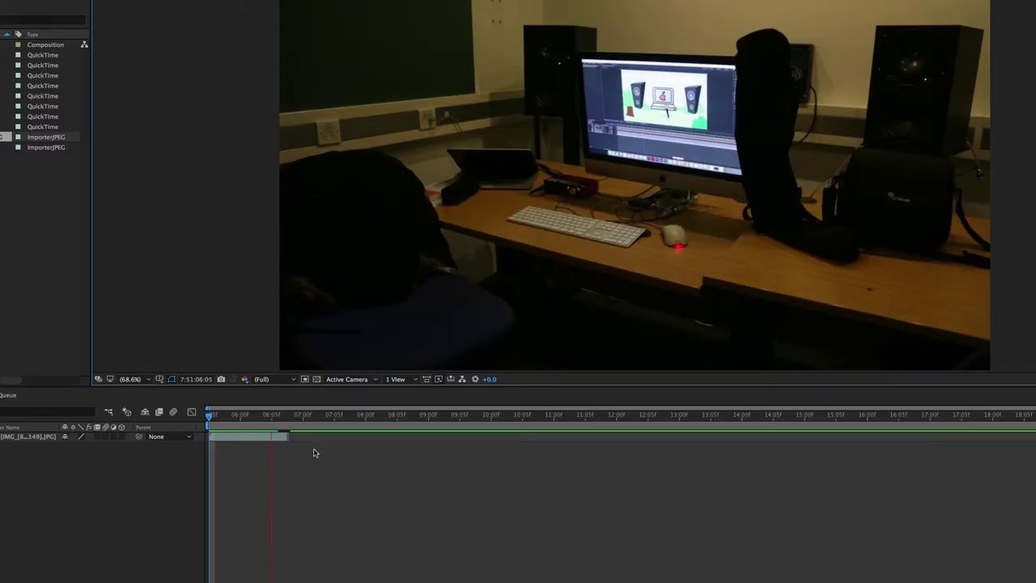
pyautogui.press('space')
pyautogui.click(208, 416)
pyautogui.press('space')
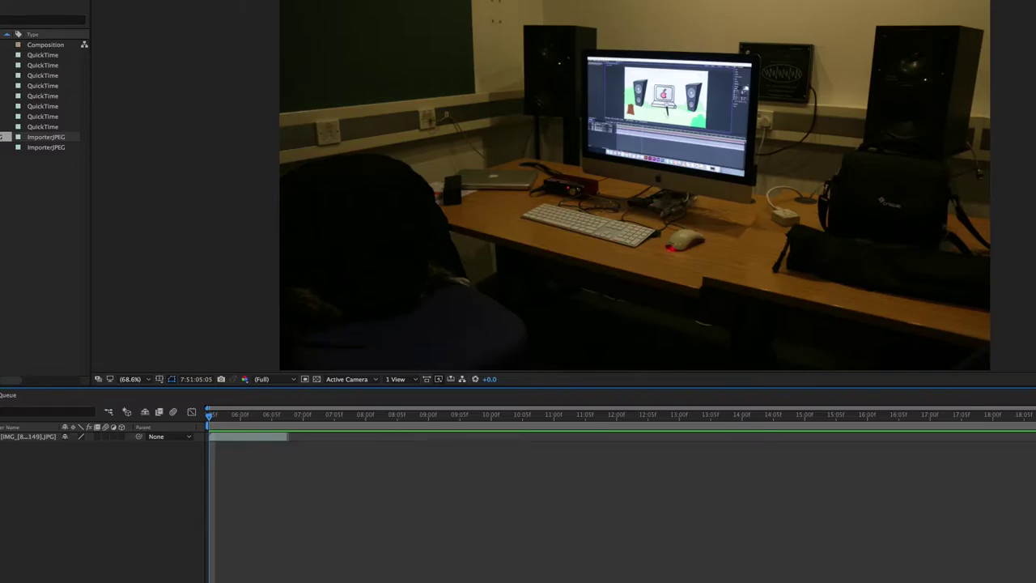
pyautogui.press('=')
pyautogui.press('=')
pyautogui.press('=')
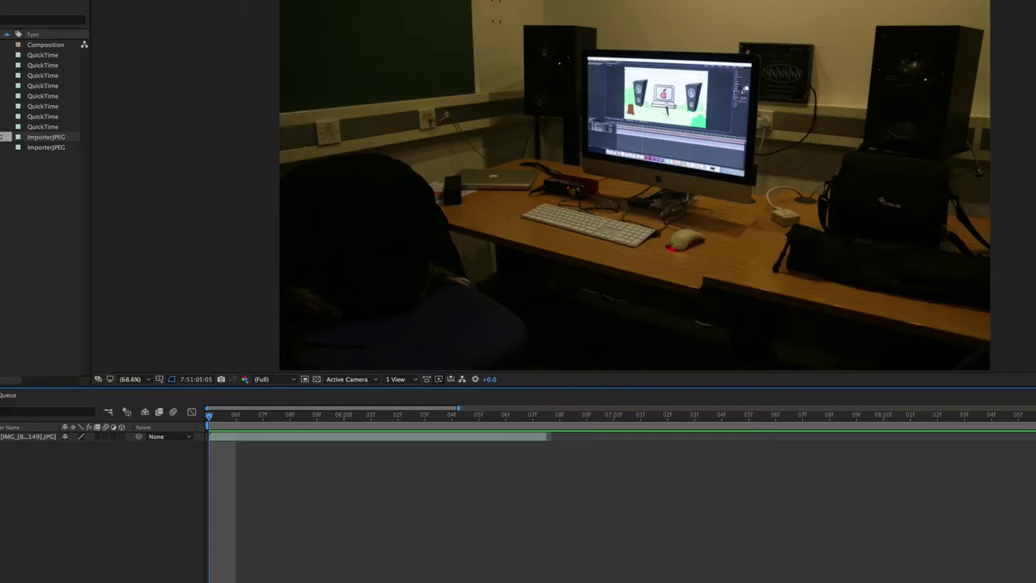
# Scrub to a chosen frame and split the timelapse layer there
pyautogui.moveTo(264, 416); pyautogui.dragTo(506, 444)
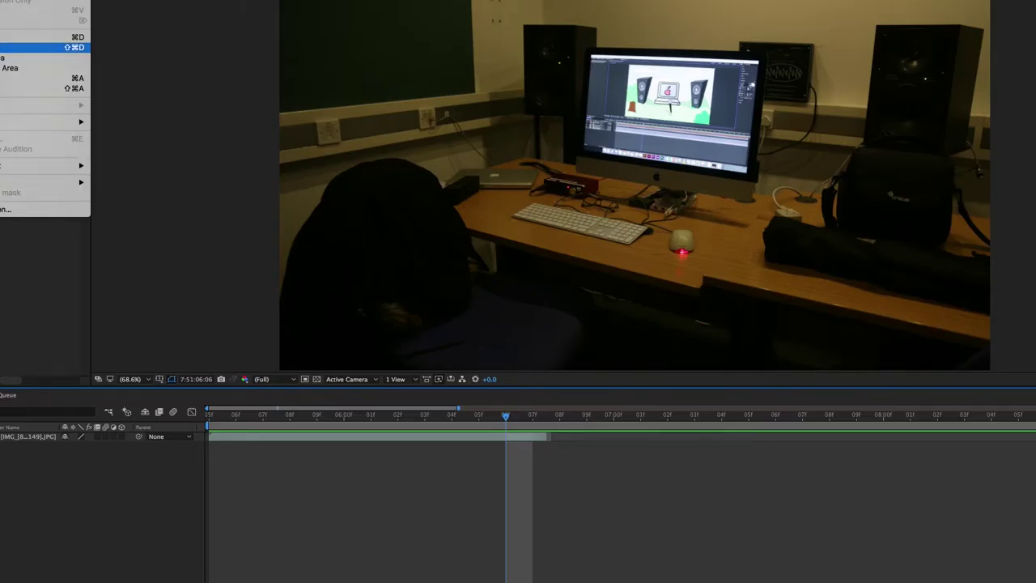
pyautogui.click(41, 47)
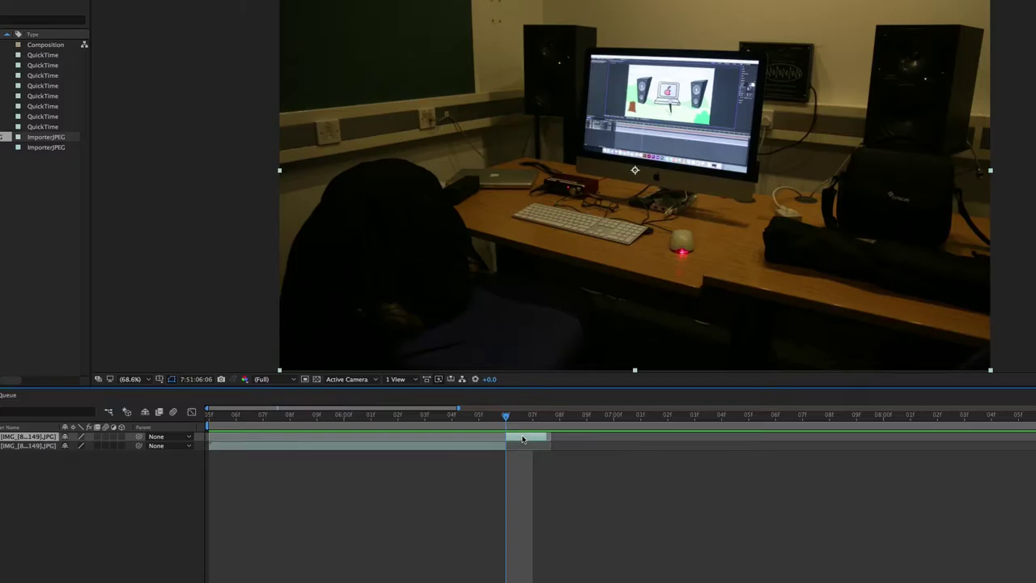
pyautogui.click(495, 459)
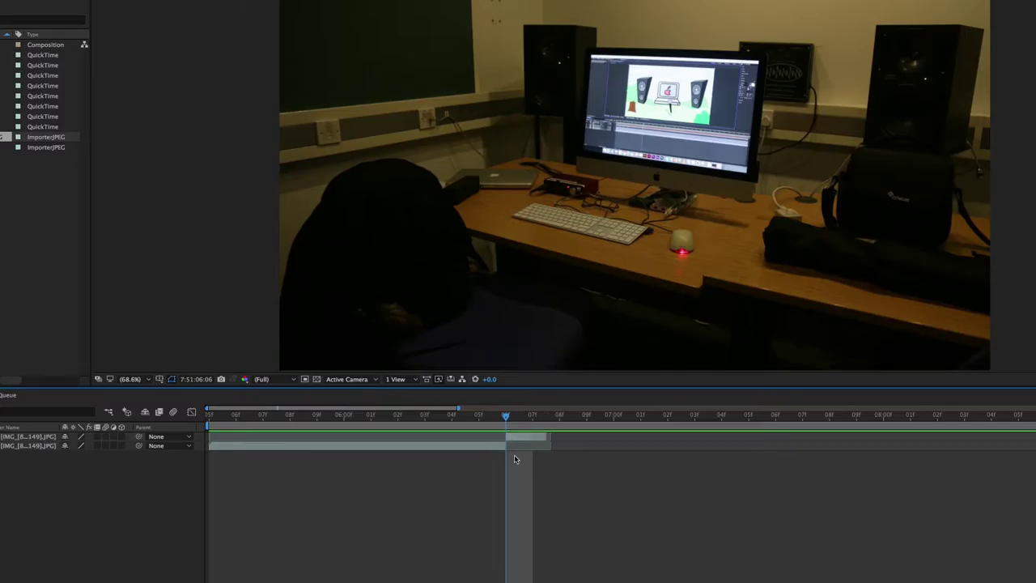
pyautogui.click(482, 447)
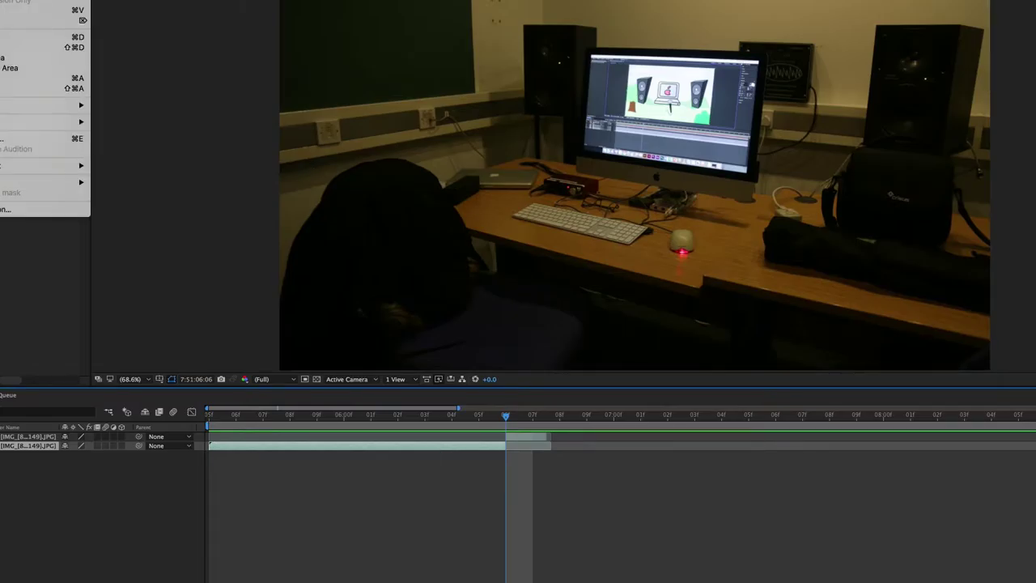
# Duplicate the lower piece and slide the layers so the three pieces play in sequence
pyautogui.click(482, 458)
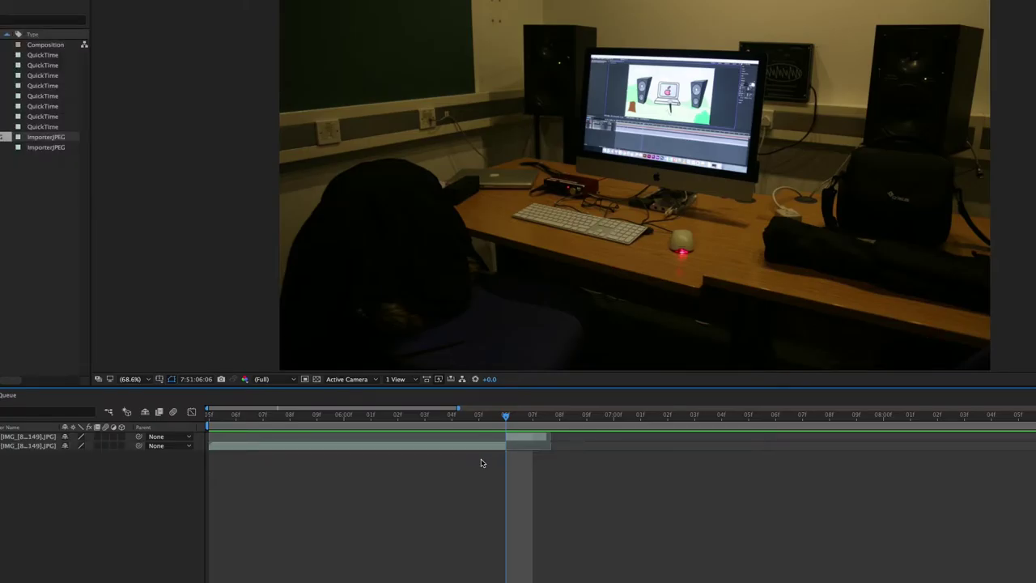
pyautogui.press('super+v')
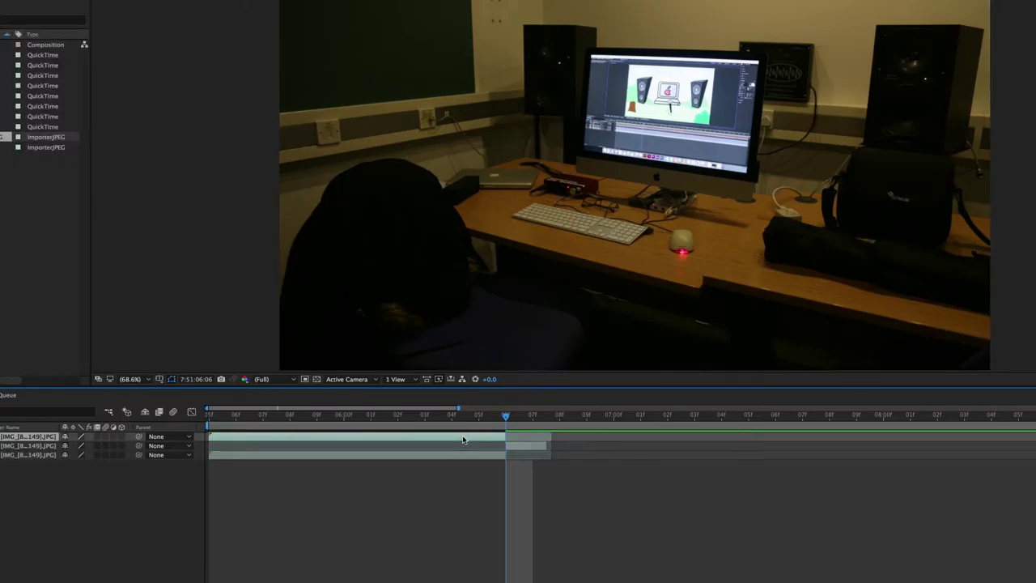
pyautogui.moveTo(463, 439); pyautogui.dragTo(747, 461)
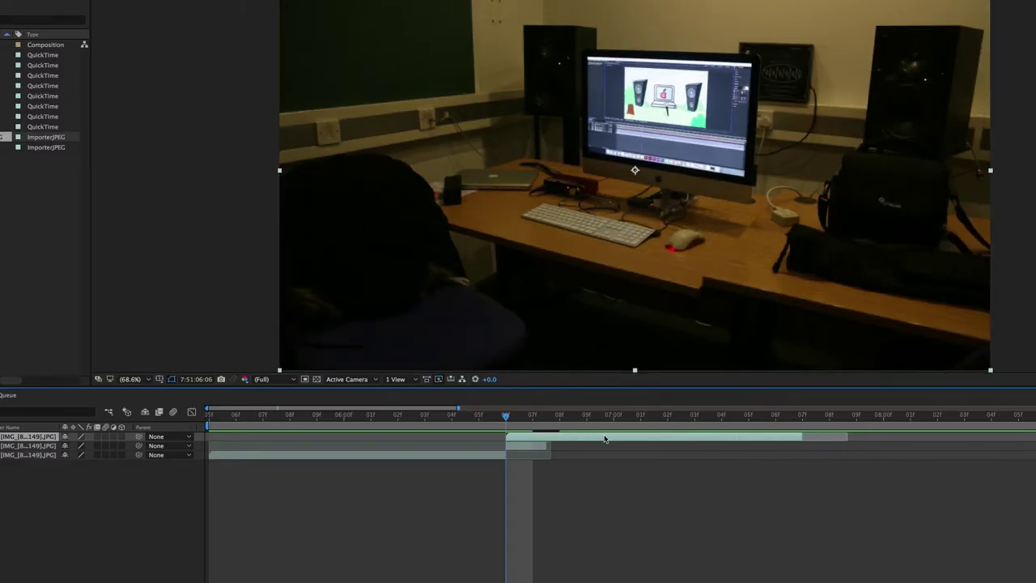
pyautogui.click(524, 447)
pyautogui.moveTo(532, 450); pyautogui.dragTo(821, 455)
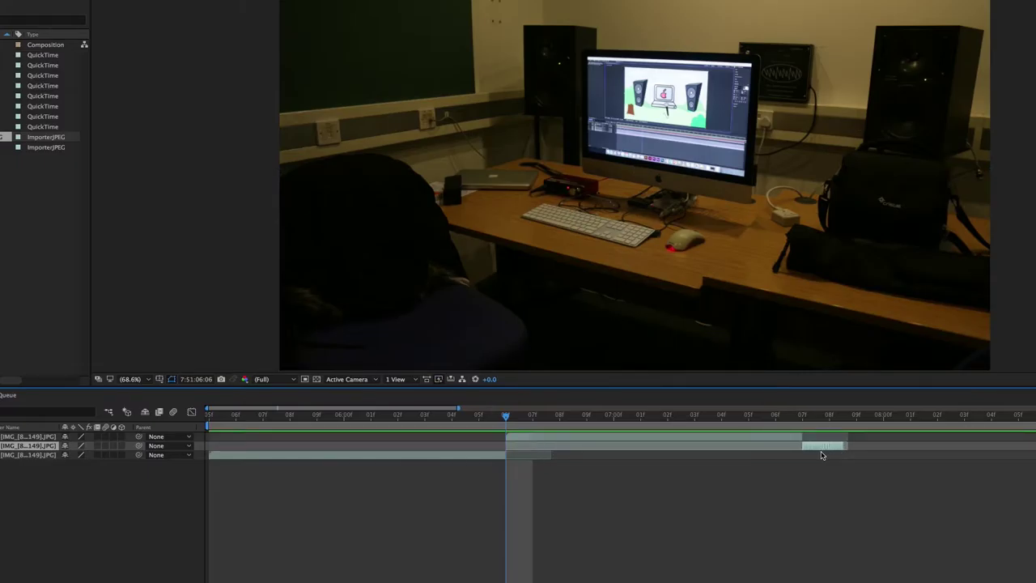
pyautogui.click(552, 439)
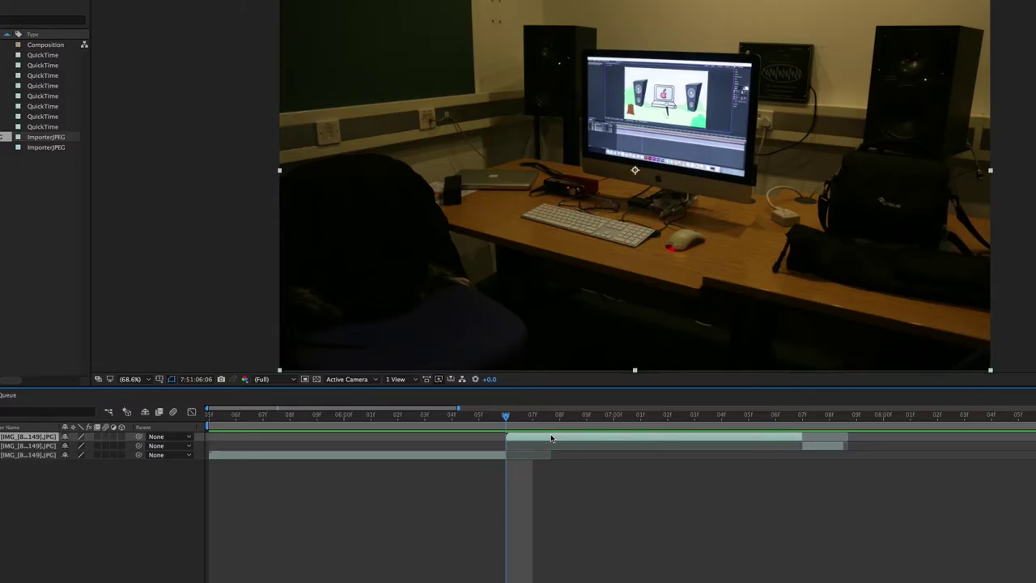
# Time-reverse the top timelapse layer
pyautogui.rightClick(551, 438)
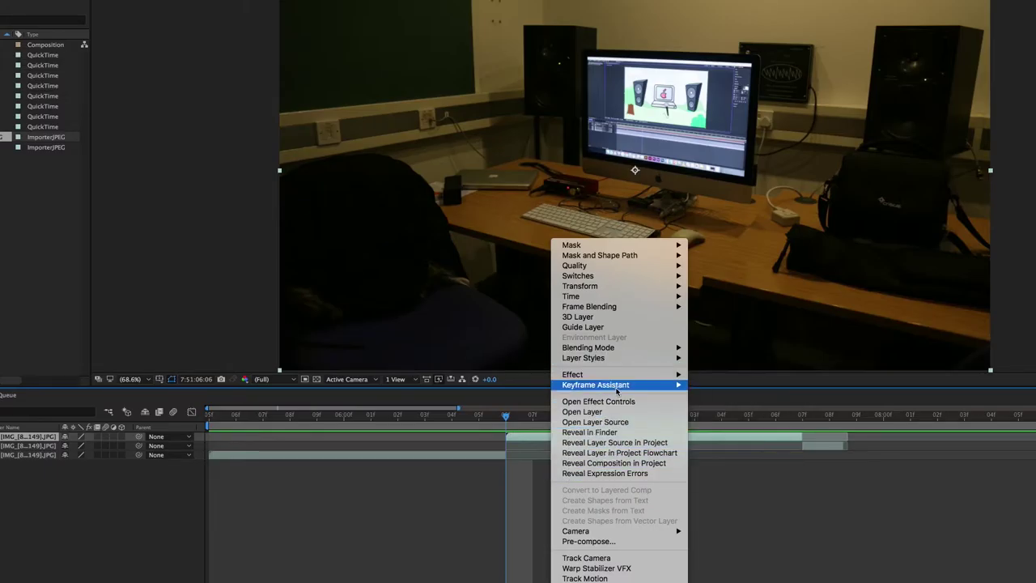
pyautogui.moveTo(635, 298)
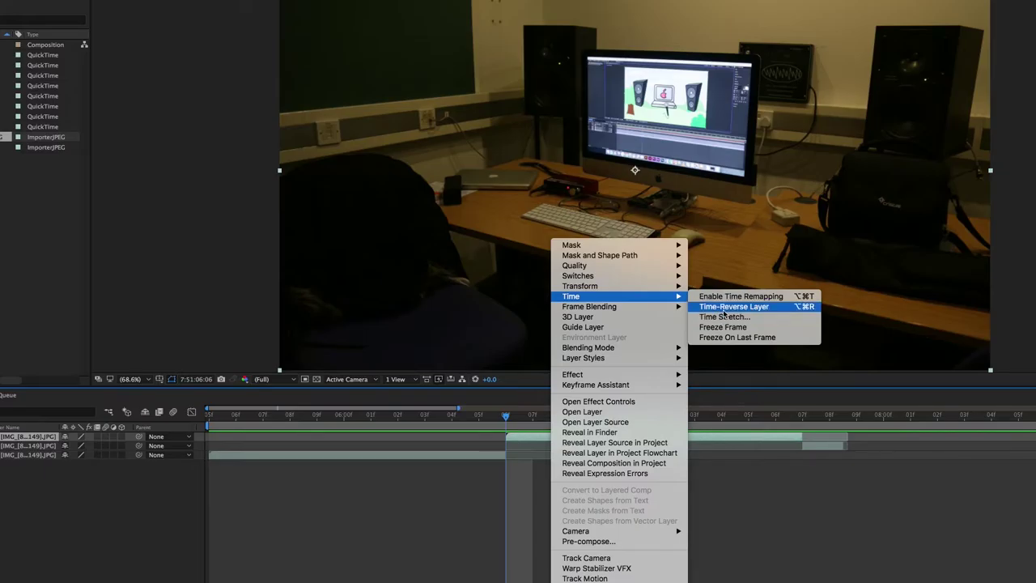
pyautogui.click(758, 309)
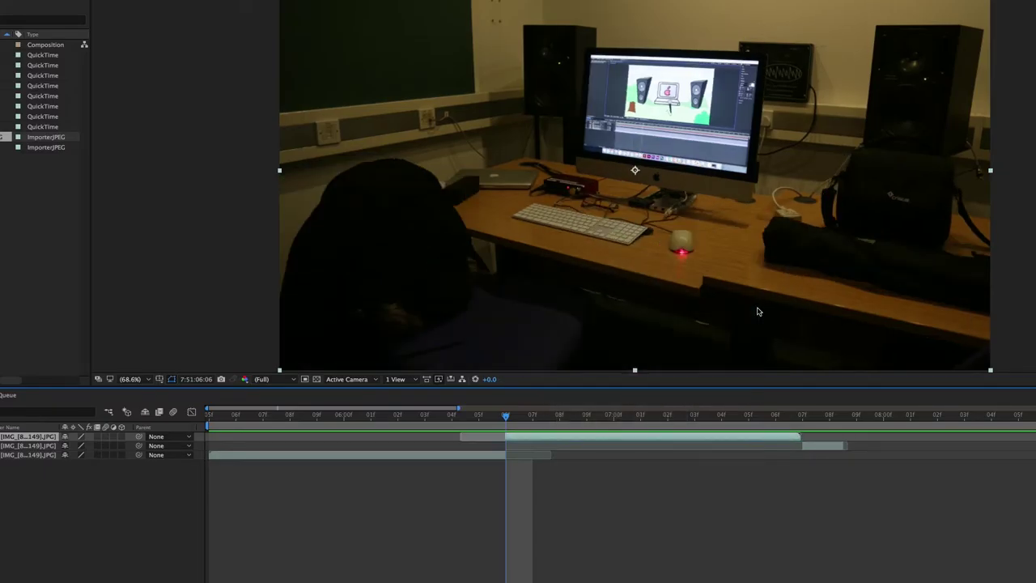
# Preview the composition from the start and zoom the timeline out
pyautogui.moveTo(506, 415); pyautogui.dragTo(209, 415)
pyautogui.press('space')
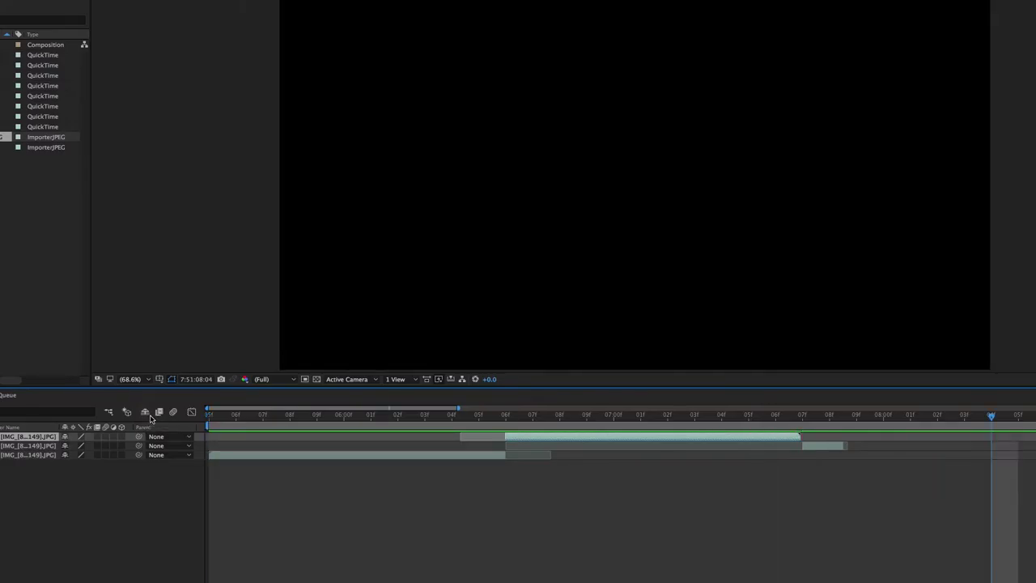
pyautogui.moveTo(459, 408); pyautogui.dragTo(1032, 414)
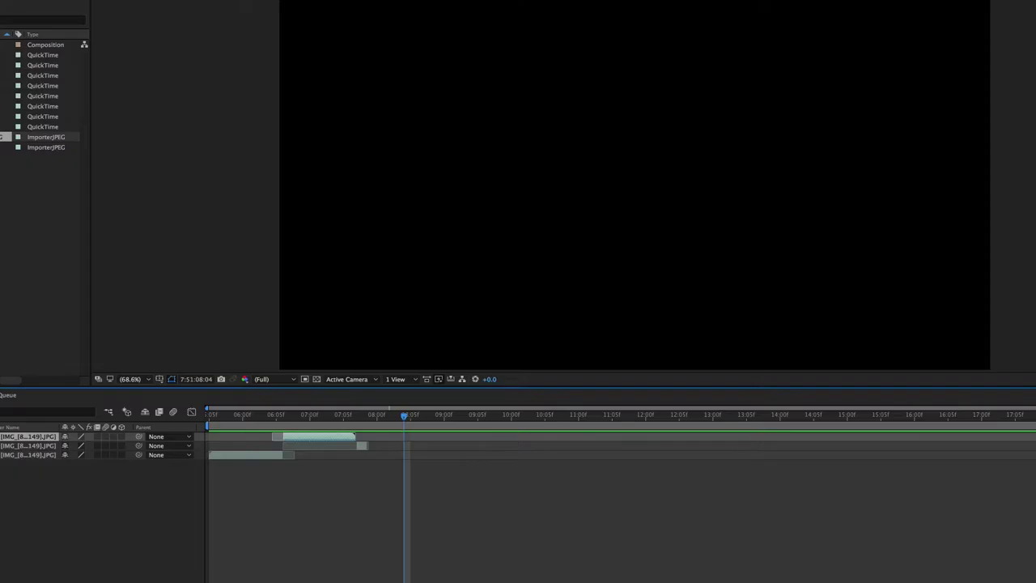
pyautogui.moveTo(397, 415); pyautogui.dragTo(208, 416)
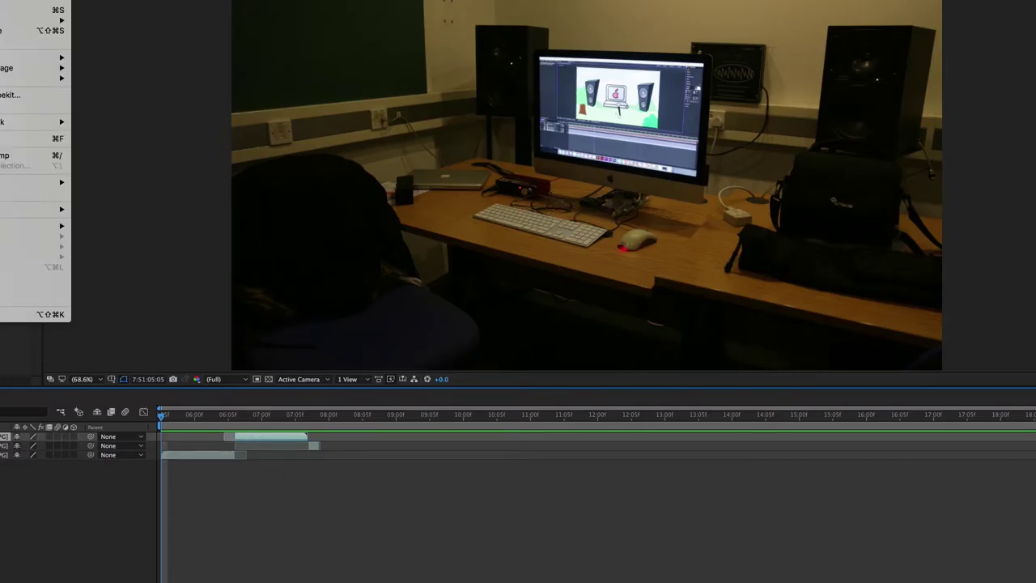
# Queue the composition as a QuickTime movie named 7t.mov on the Desktop and start rendering
pyautogui.moveTo(32, 77)
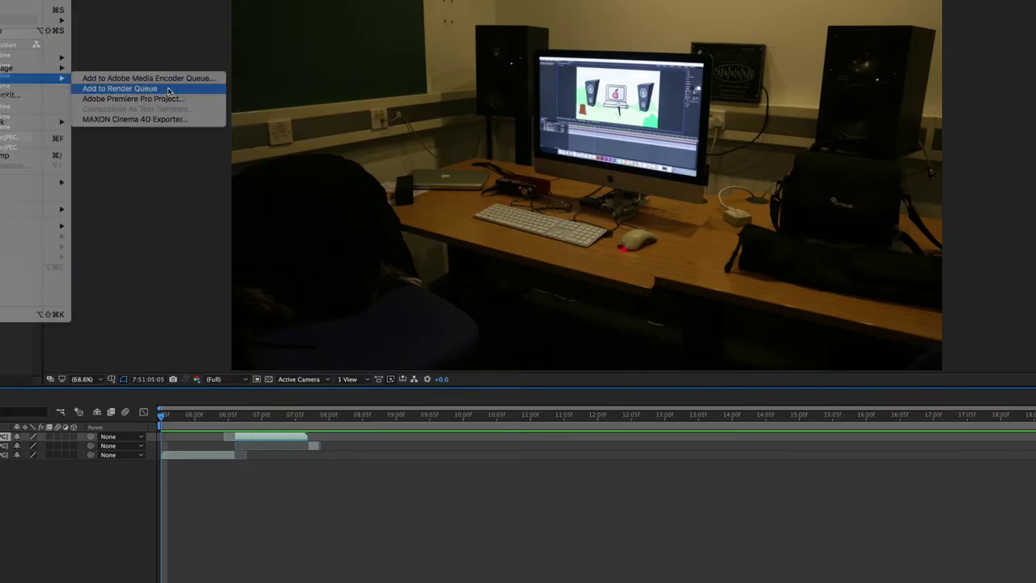
pyautogui.click(168, 90)
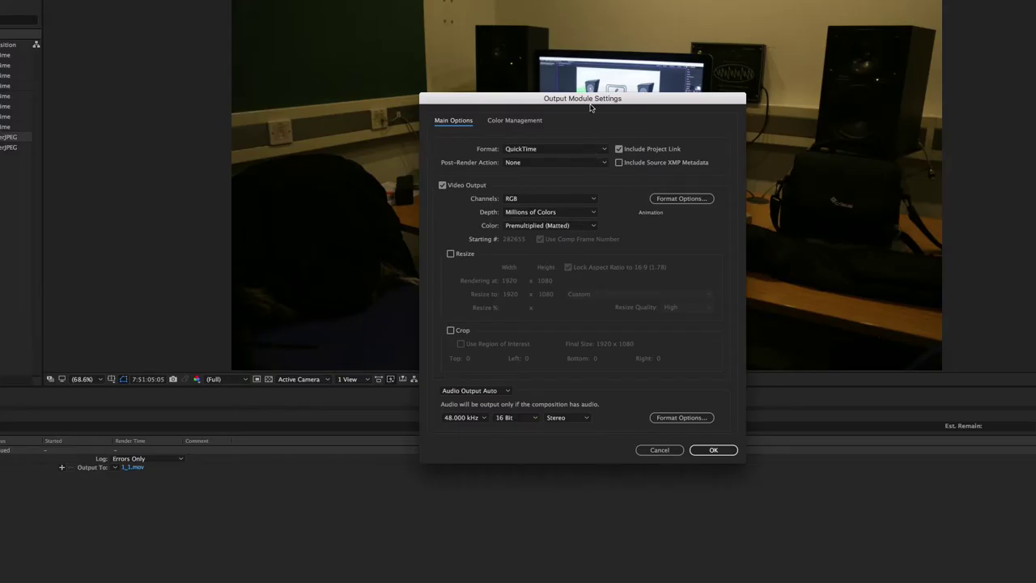
pyautogui.moveTo(591, 100); pyautogui.dragTo(385, 99)
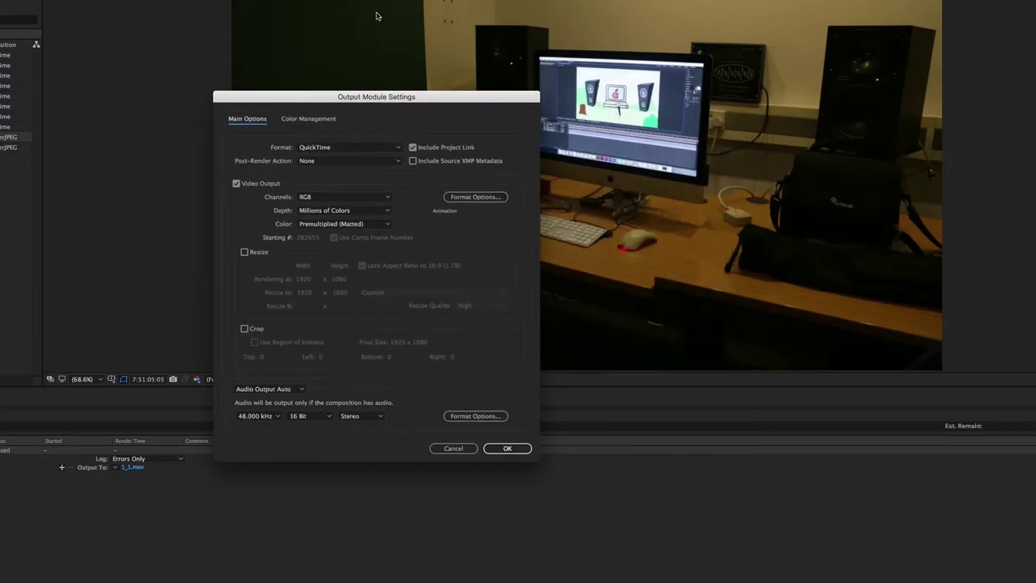
pyautogui.click(508, 449)
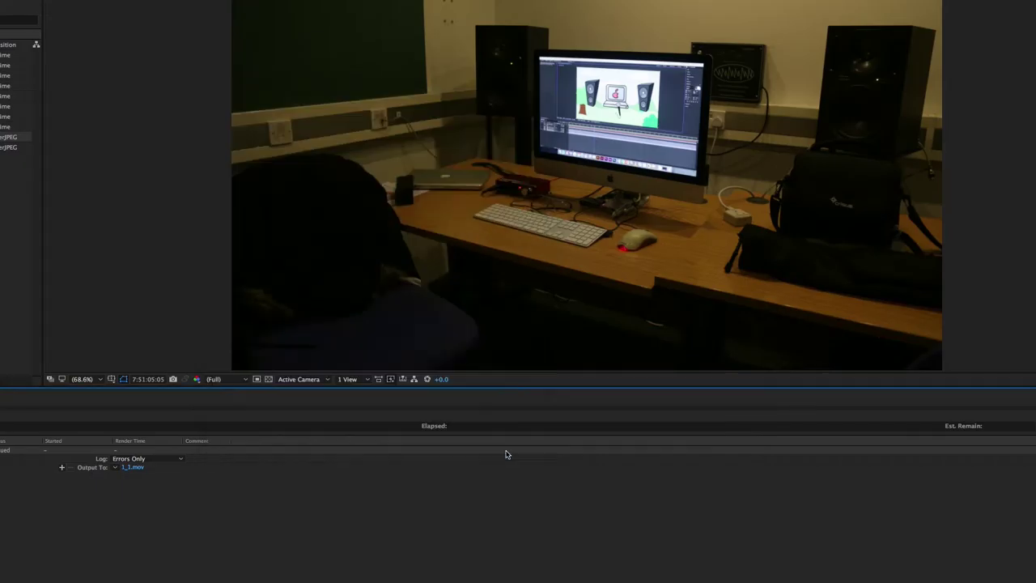
pyautogui.click(136, 469)
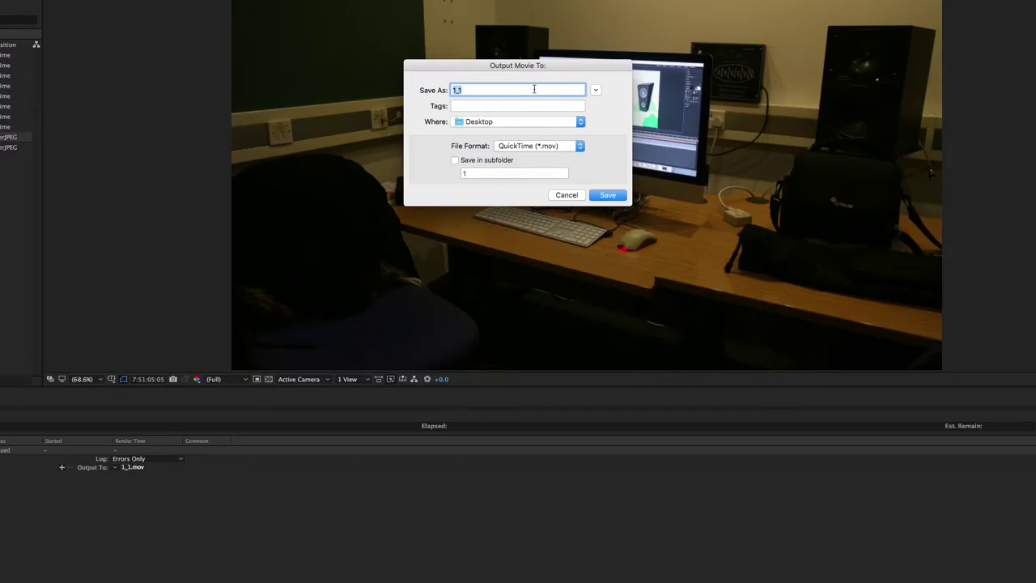
pyautogui.write('7t')
pyautogui.click(606, 194)
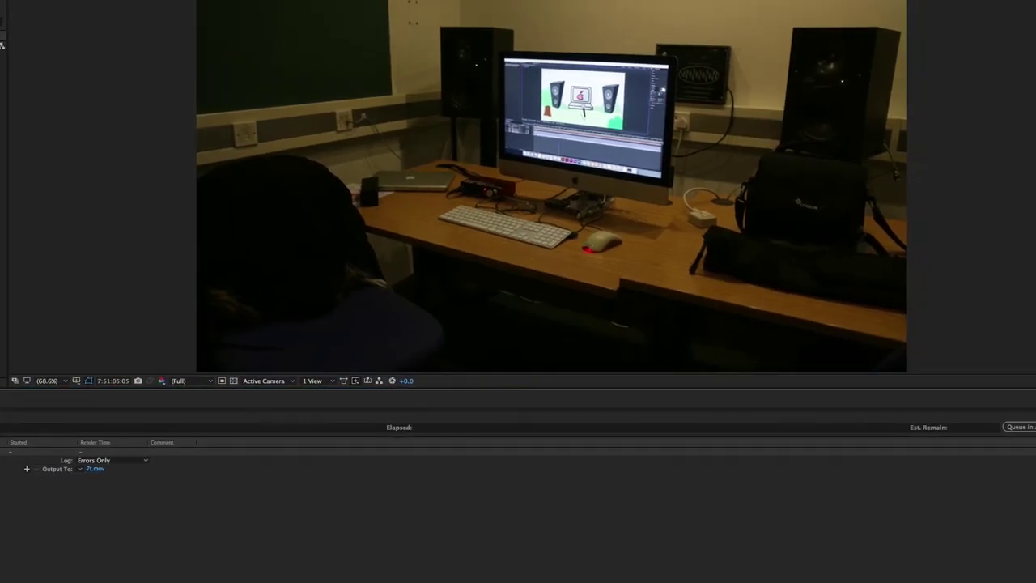
pyautogui.press('Return')
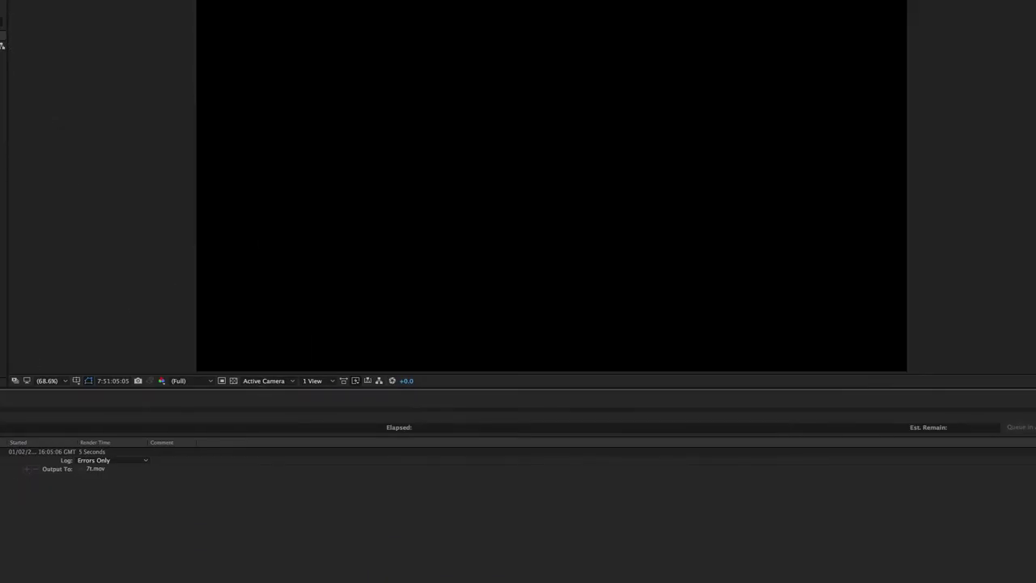
# Return to the composition timeline and delete all three timelapse layers
pyautogui.hotkey('ctrl', 'alt', '0')
pyautogui.hotkey('ctrl', 'a')
pyautogui.press('Delete')
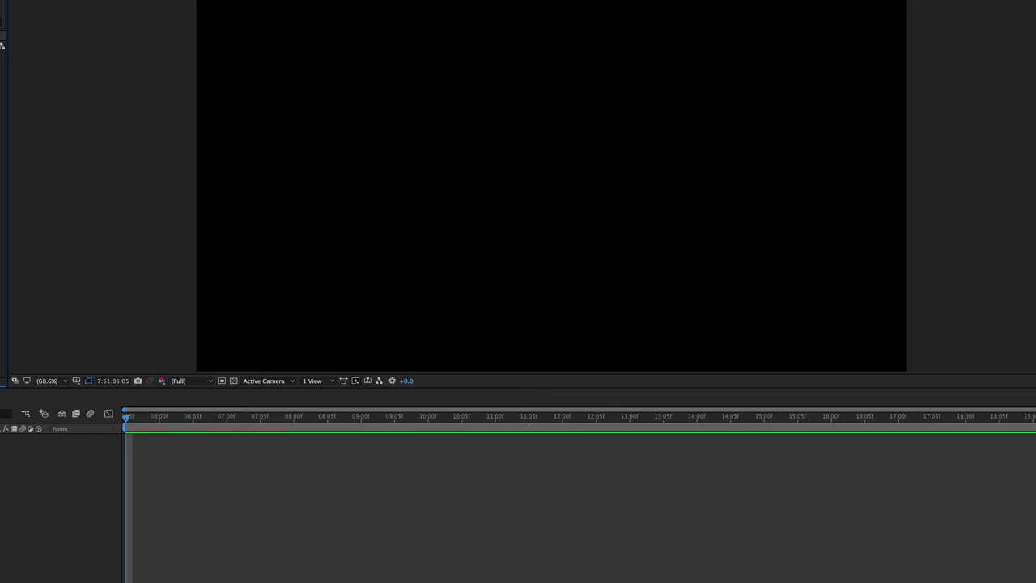
# Place the next timelapse footage into the empty composition and fit it to the frame
pyautogui.moveTo(0, 458); pyautogui.dragTo(52, 457)
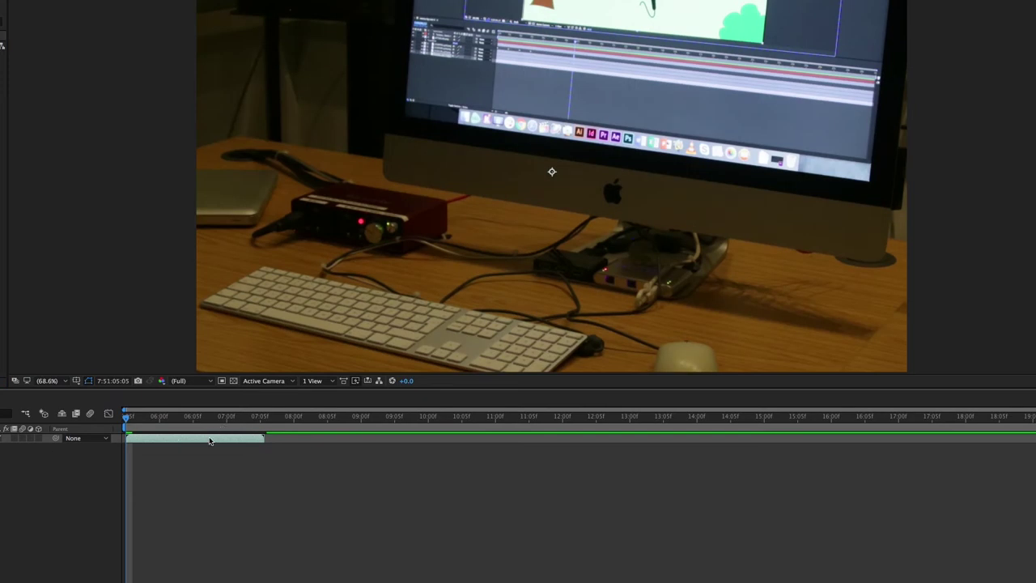
pyautogui.moveTo(247, 418); pyautogui.dragTo(259, 419)
pyautogui.rightClick(301, 165)
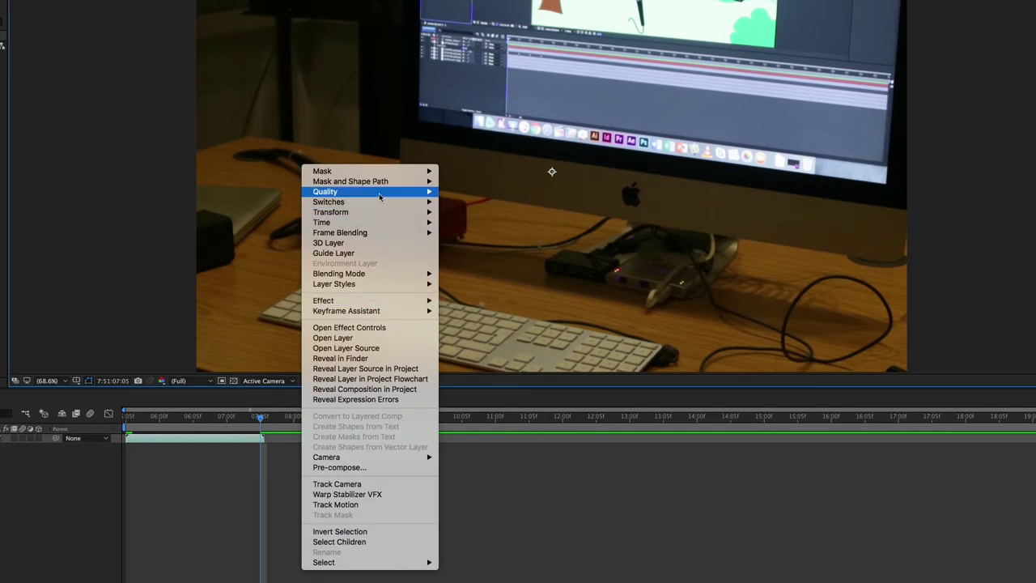
pyautogui.moveTo(380, 216)
pyautogui.click(530, 343)
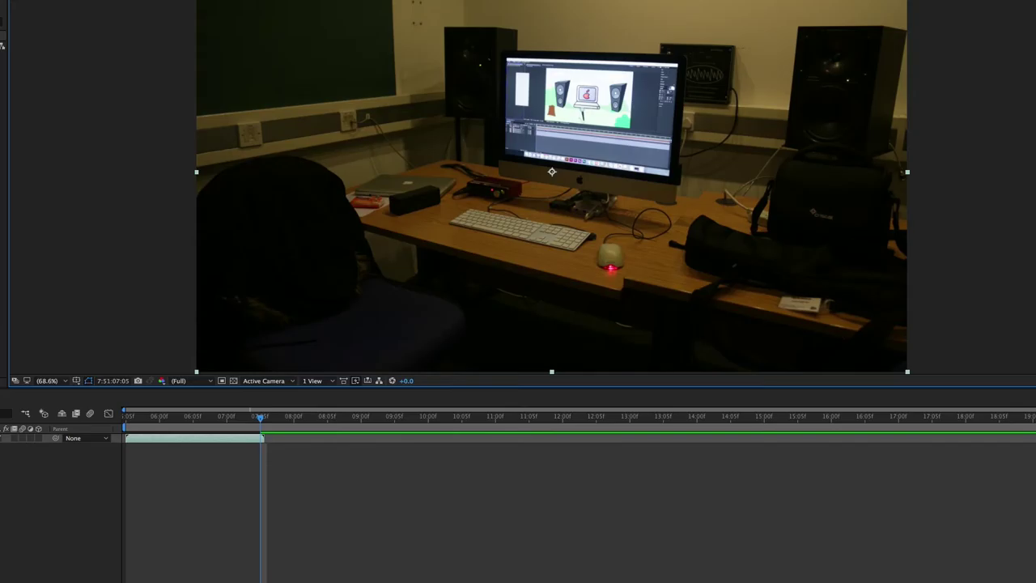
# Set the composition frame rate to 10 fps in Composition Settings
pyautogui.click(52, 2)
pyautogui.click(105, 17)
pyautogui.click(534, 283)
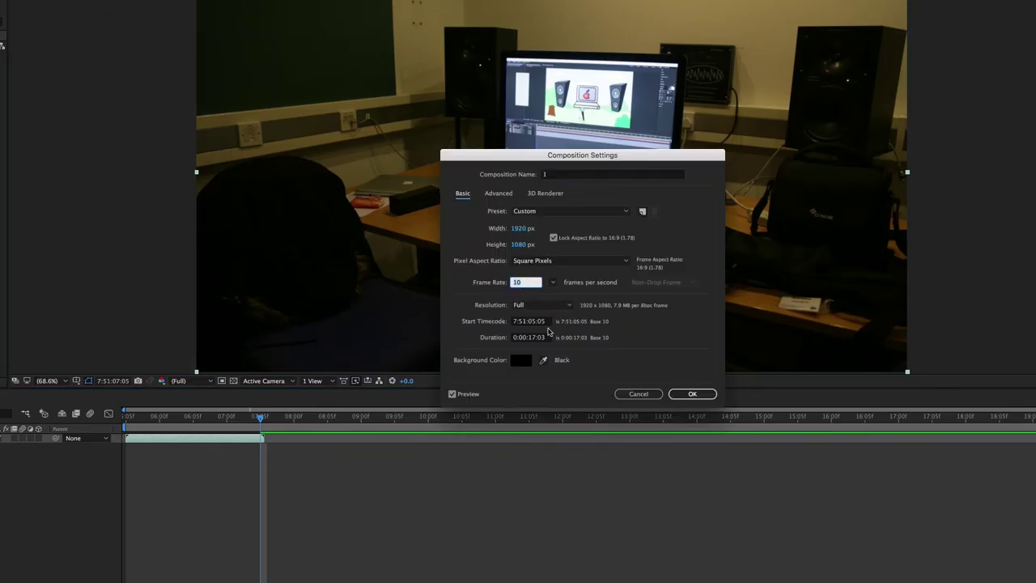
pyautogui.click(693, 393)
# Split the layer at the current frame, duplicate the lower piece, and align the copies to the playhead
pyautogui.moveTo(260, 417)
pyautogui.mouseDown()
pyautogui.moveTo(123, 434)
pyautogui.moveTo(252, 429)
pyautogui.mouseUp()
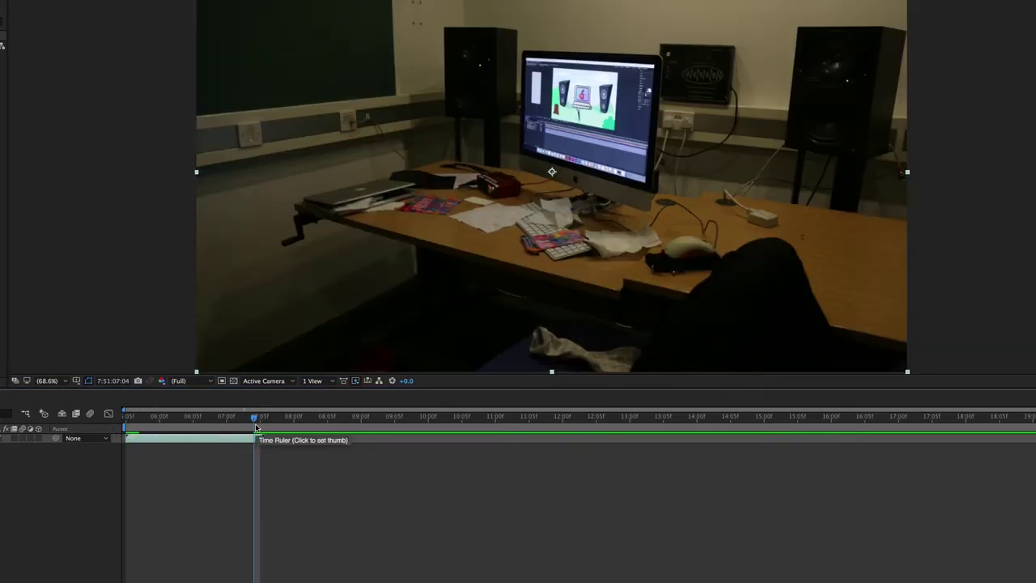
pyautogui.click(259, 422)
pyautogui.click(256, 422)
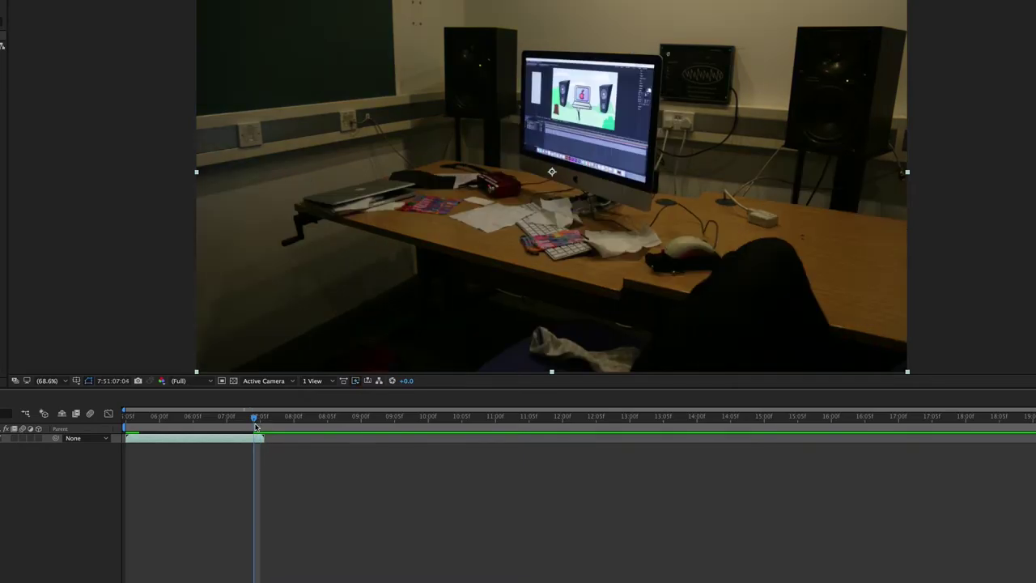
pyautogui.click(4, 2)
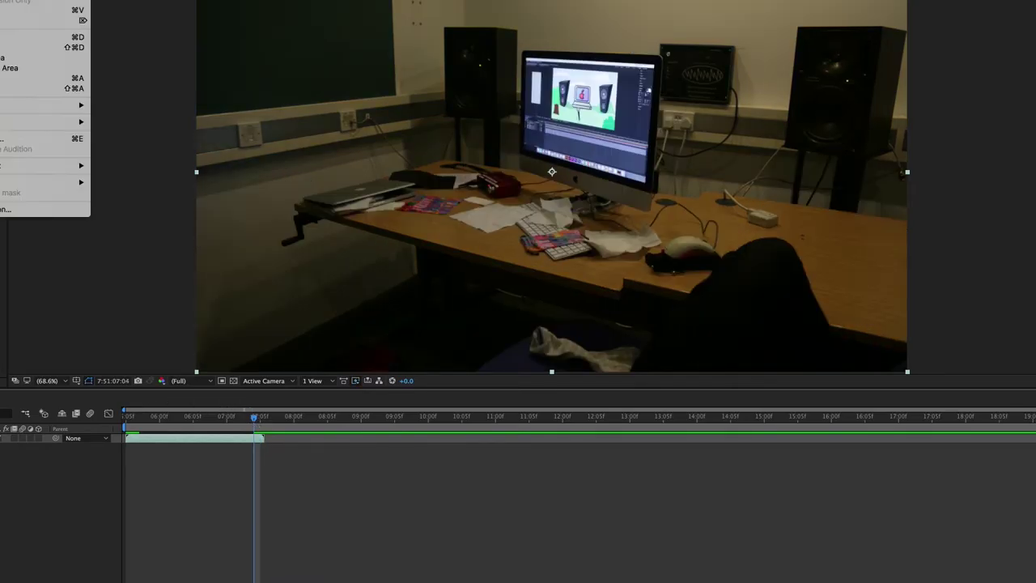
pyautogui.click(5, 47)
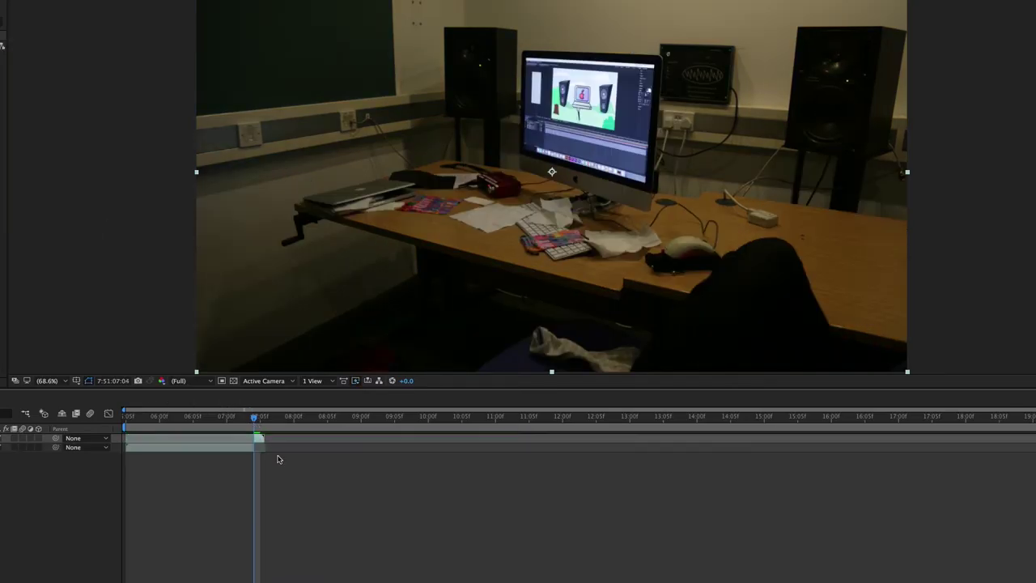
pyautogui.click(235, 449)
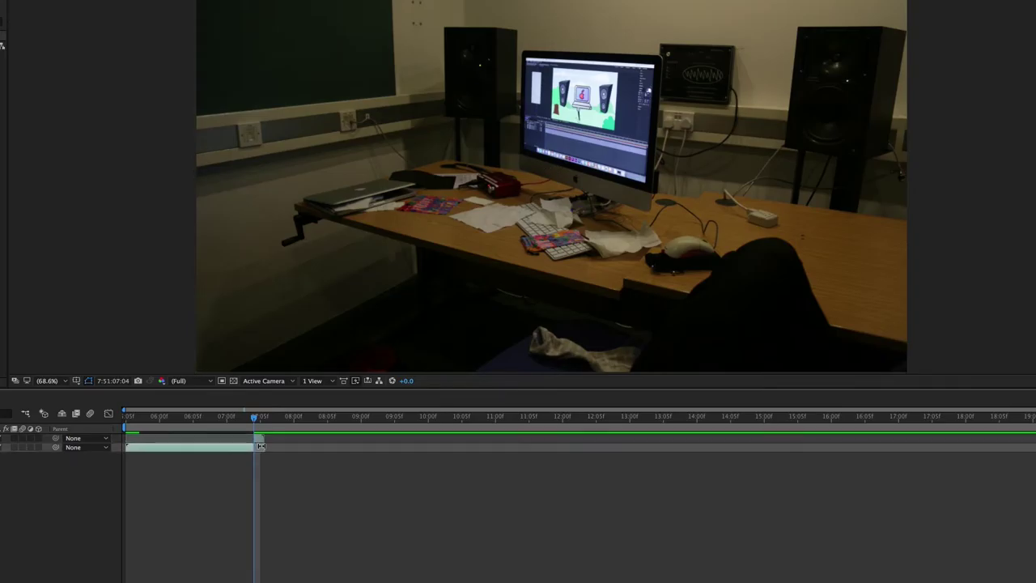
pyautogui.press('super+d')
pyautogui.moveTo(243, 456); pyautogui.dragTo(370, 460)
pyautogui.moveTo(263, 438); pyautogui.dragTo(385, 441)
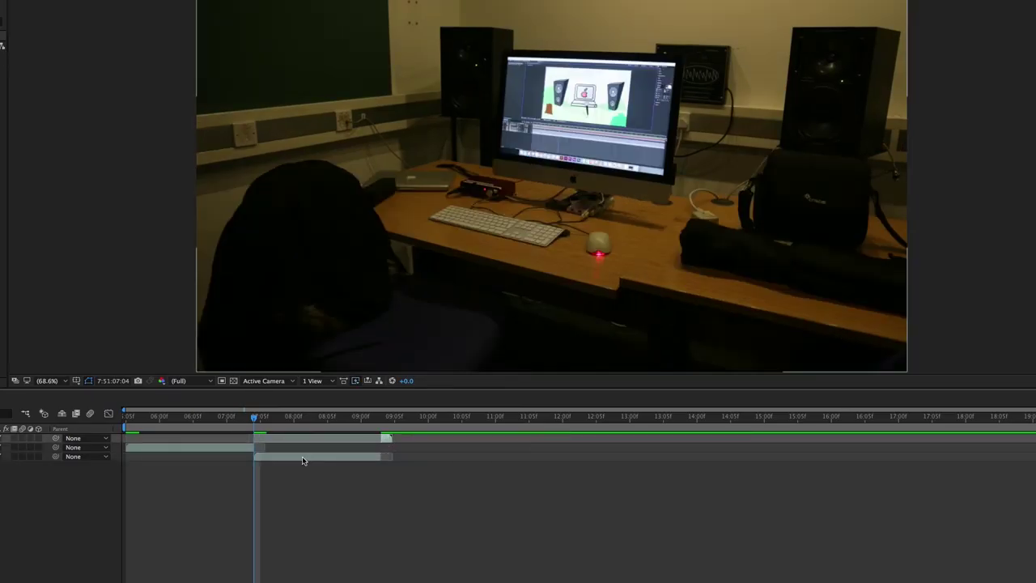
# Apply Time-Reverse Layer to the third layer
pyautogui.doubleClick(300, 458)
pyautogui.rightClick(299, 460)
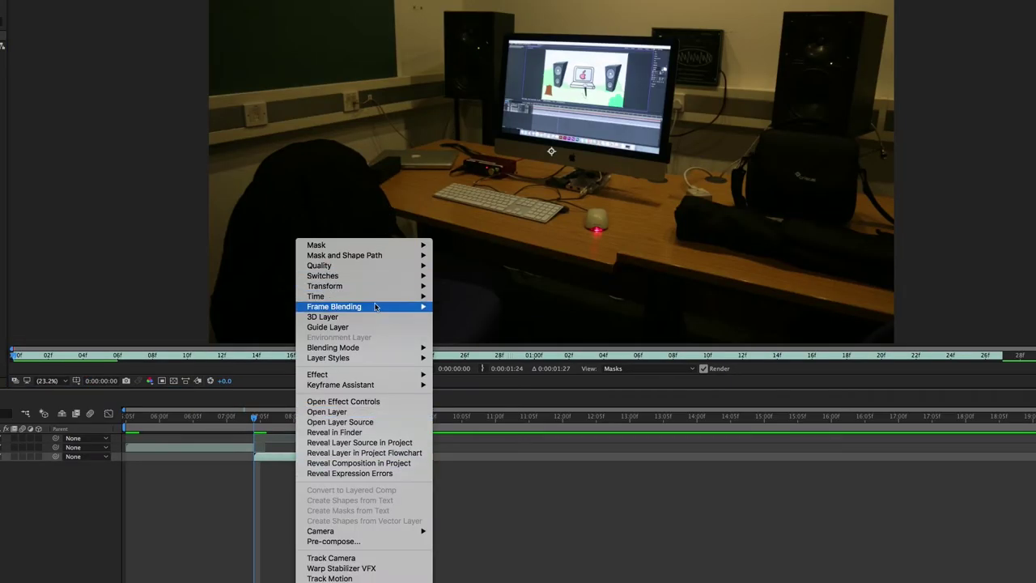
pyautogui.moveTo(382, 301)
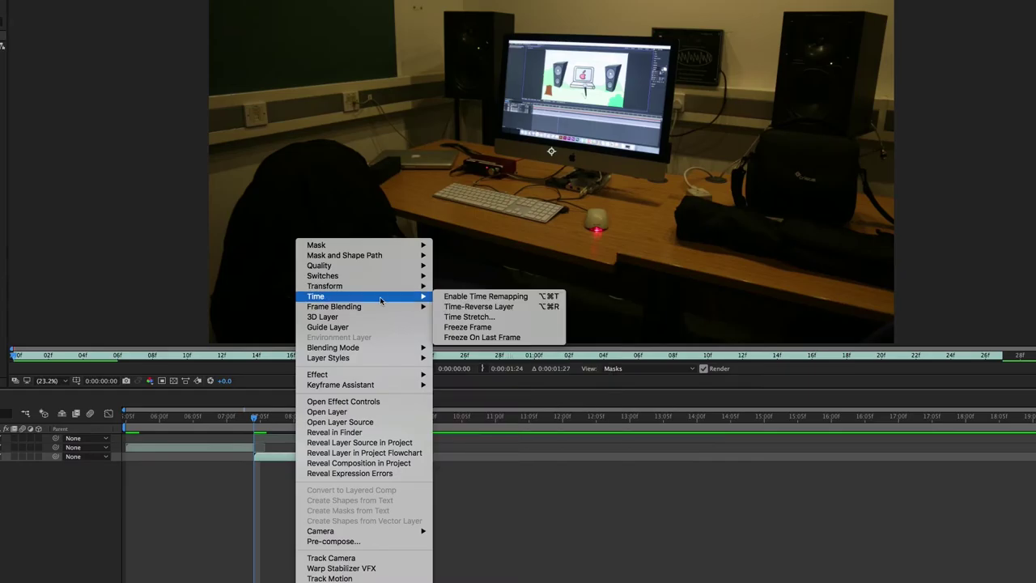
pyautogui.click(490, 308)
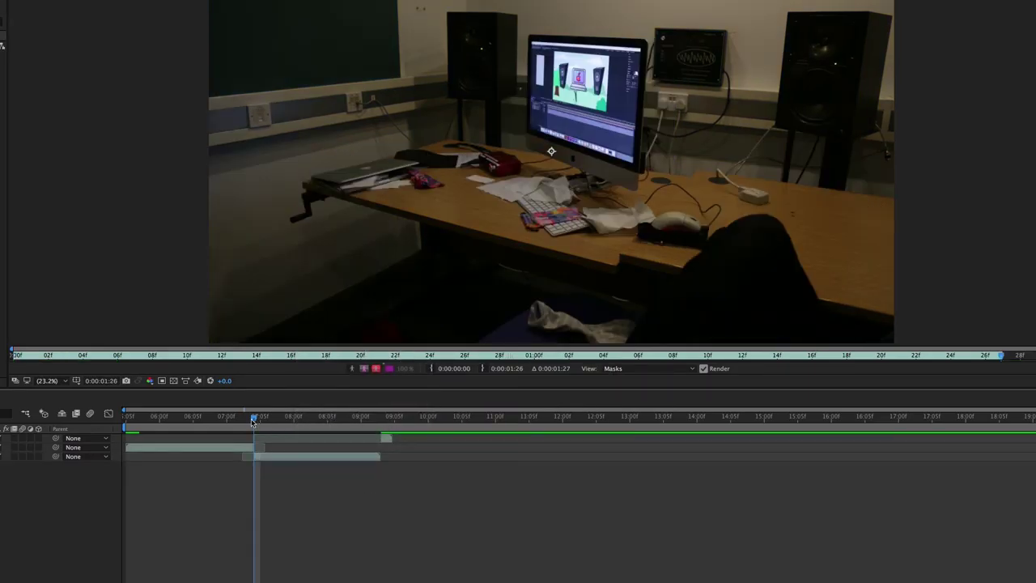
# Preview the reversed layer, dismiss the cached-preview errors, and return to the comp start
pyautogui.press('space')
pyautogui.click(618, 296)
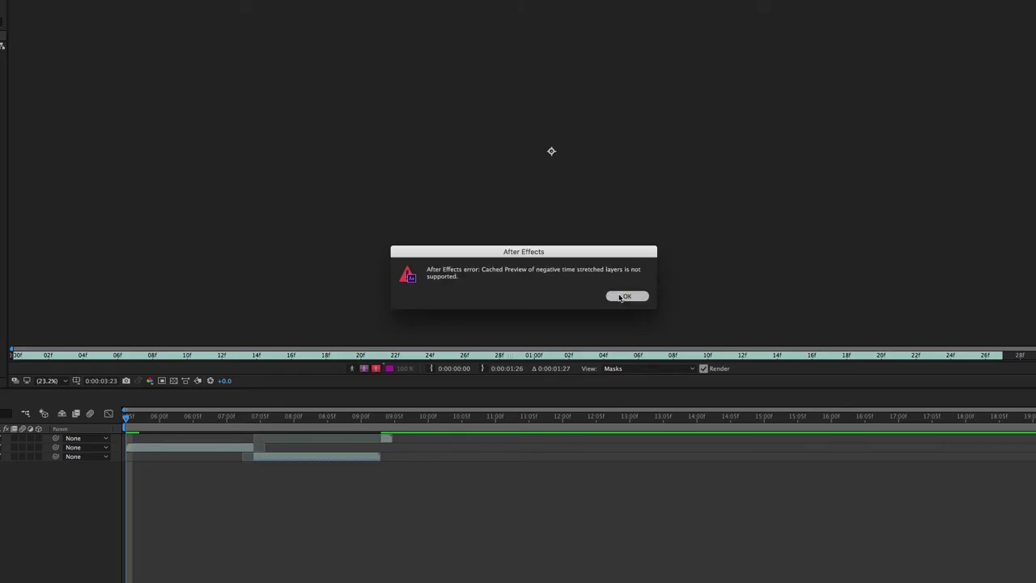
pyautogui.click(620, 297)
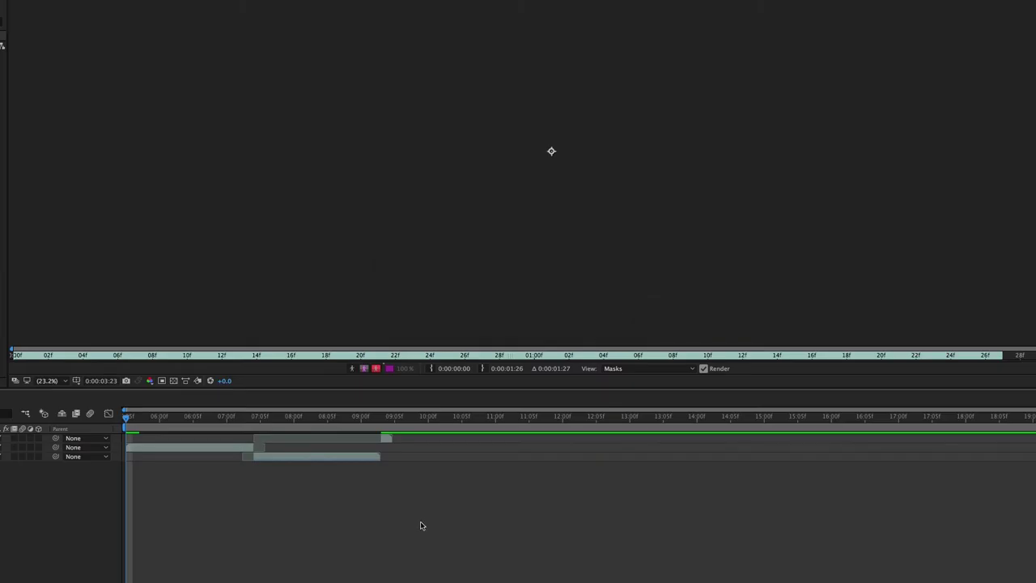
pyautogui.moveTo(364, 430); pyautogui.dragTo(338, 428)
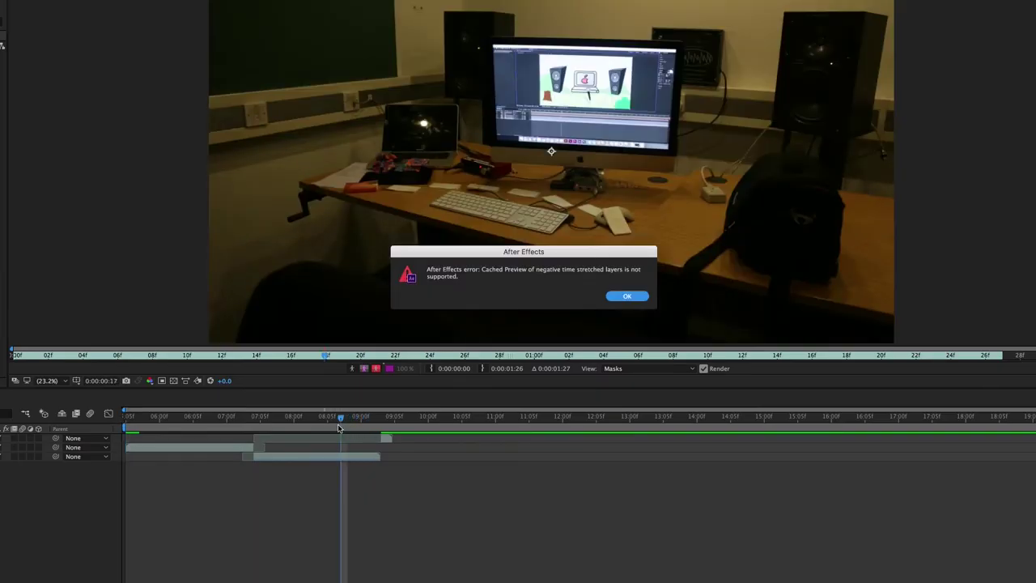
pyautogui.press('Return')
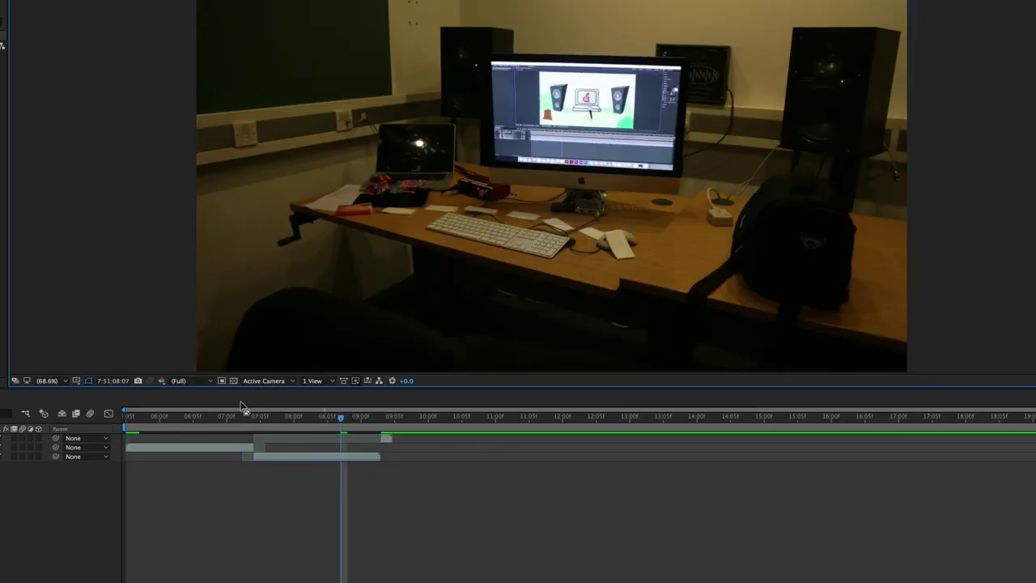
pyautogui.click(127, 417)
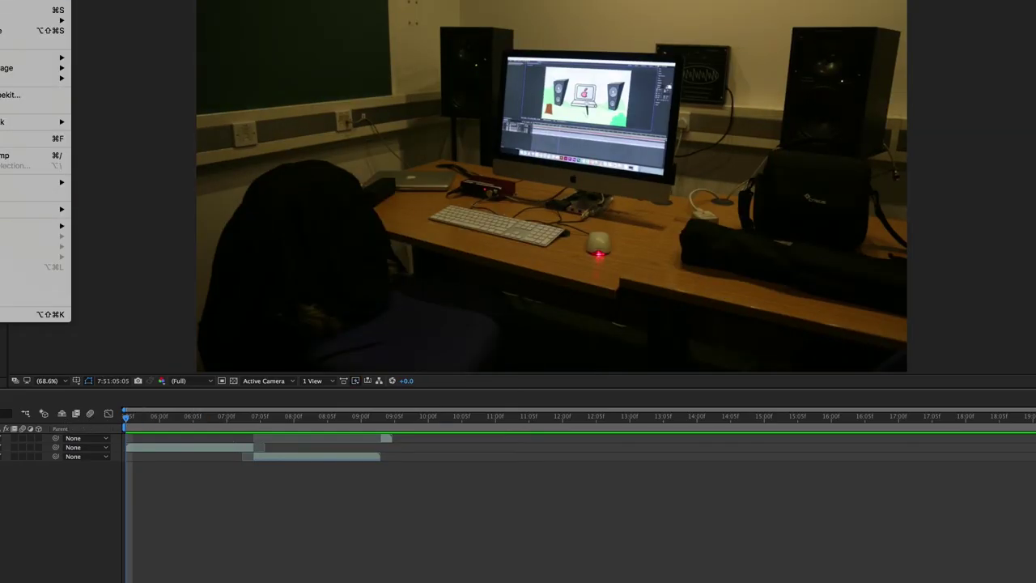
# Add the comp to the Render Queue with QuickTime output and render it as 9t.mov
pyautogui.moveTo(33, 78)
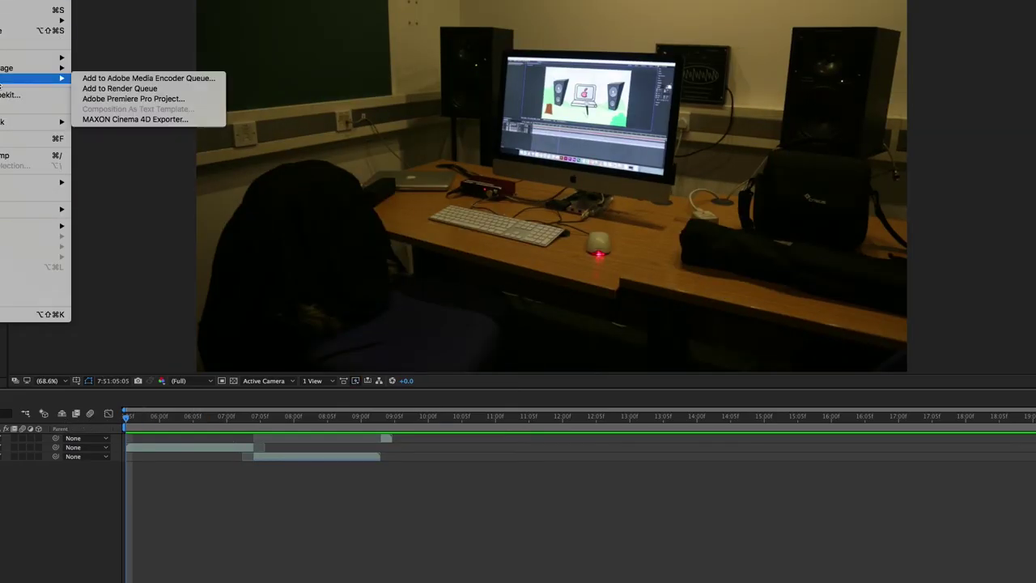
pyautogui.click(186, 91)
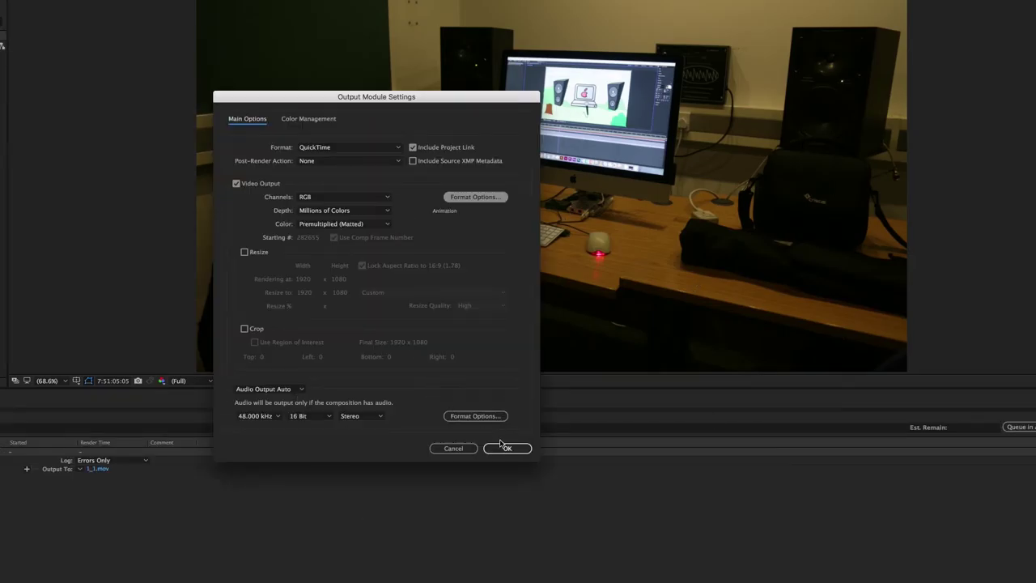
pyautogui.click(507, 448)
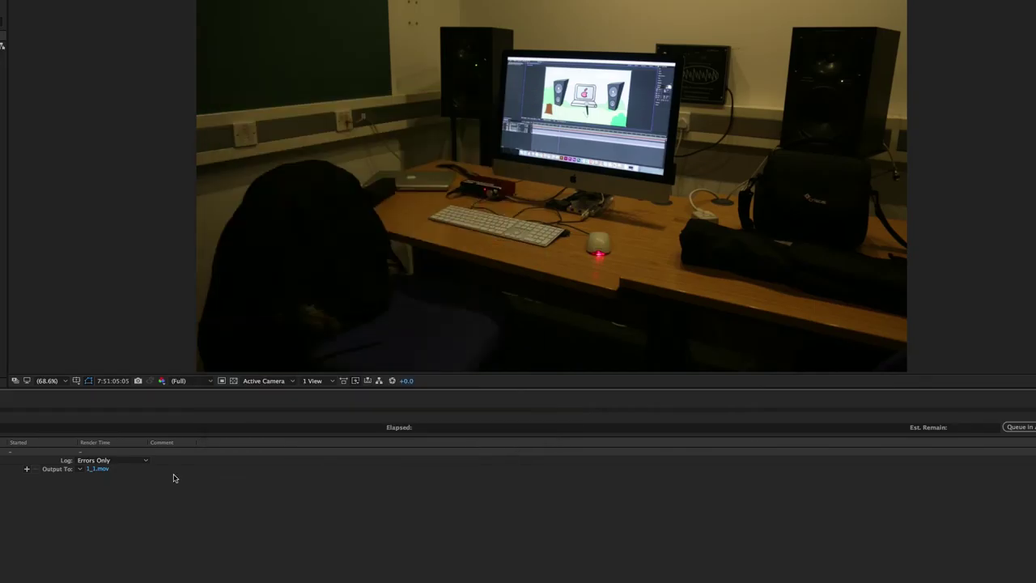
pyautogui.click(97, 469)
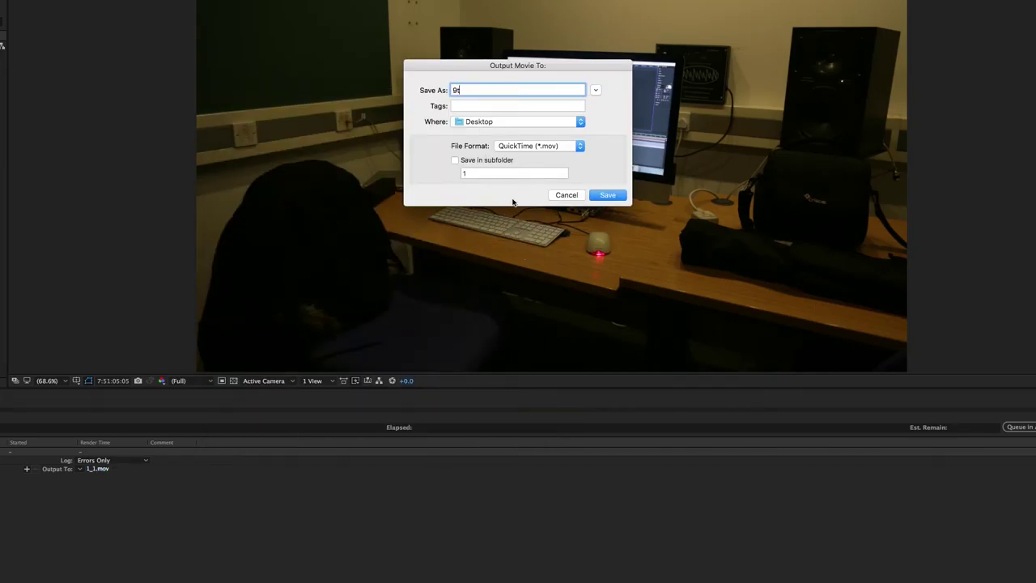
pyautogui.write('9t')
pyautogui.click(606, 195)
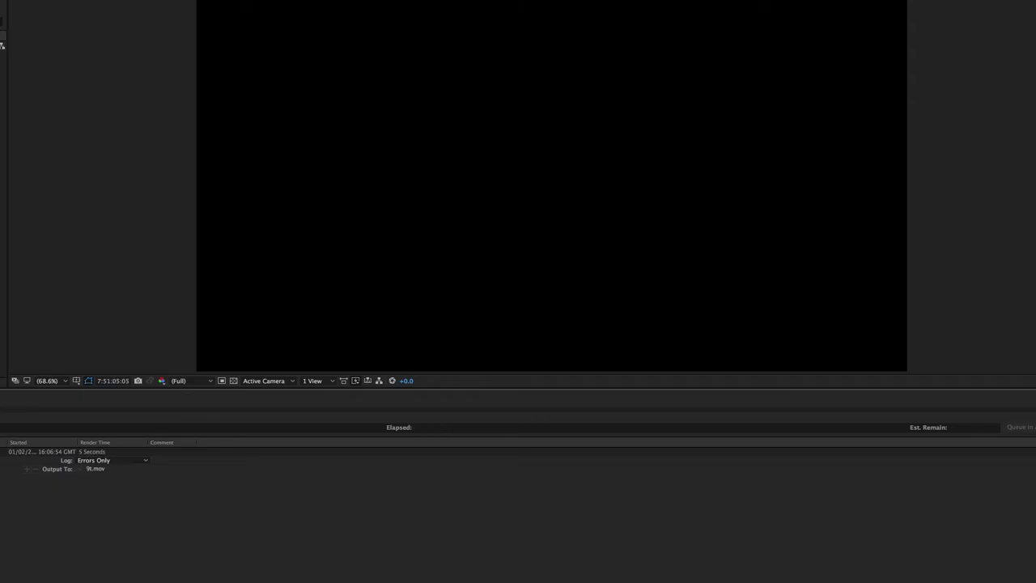
pyautogui.press('super+q')
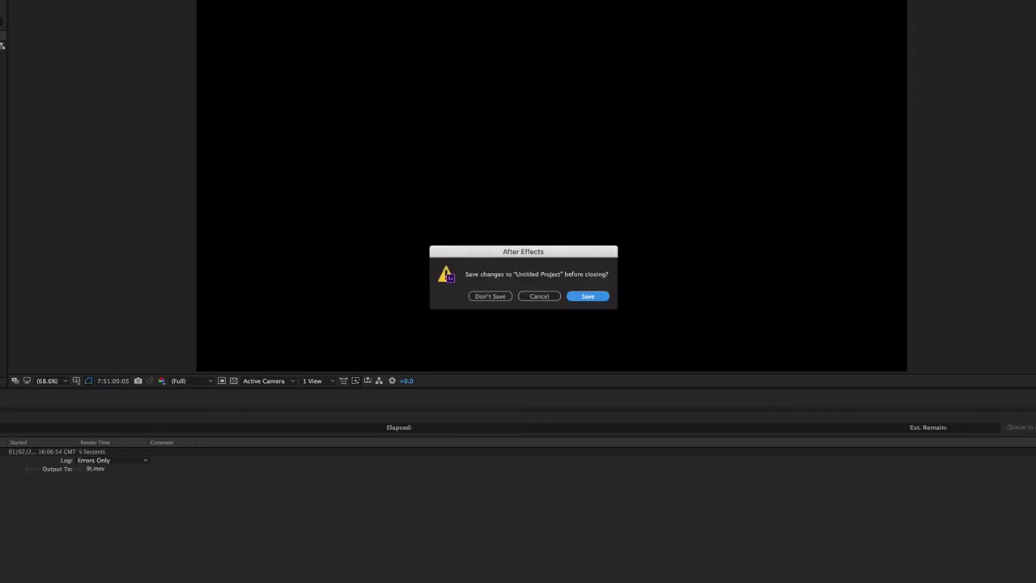
# Choose Don't Save to discard the untitled project's changes
pyautogui.click(501, 297)
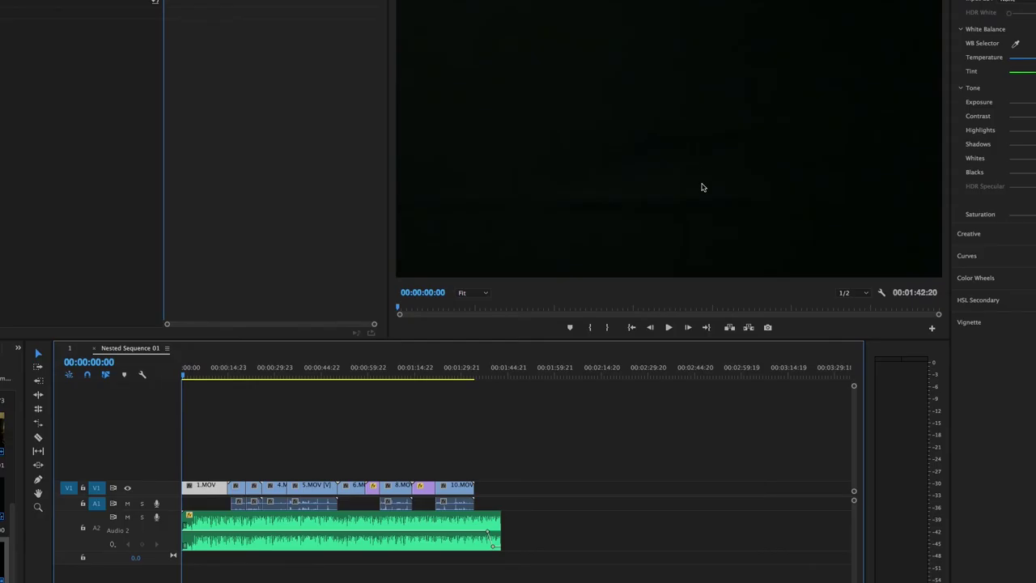
# Review Nested Sequence 01 at 00:00:06:14 and 00:00:17:20 with zoomed timeline and enlarged V1/A1 tracks
pyautogui.click(533, 403)
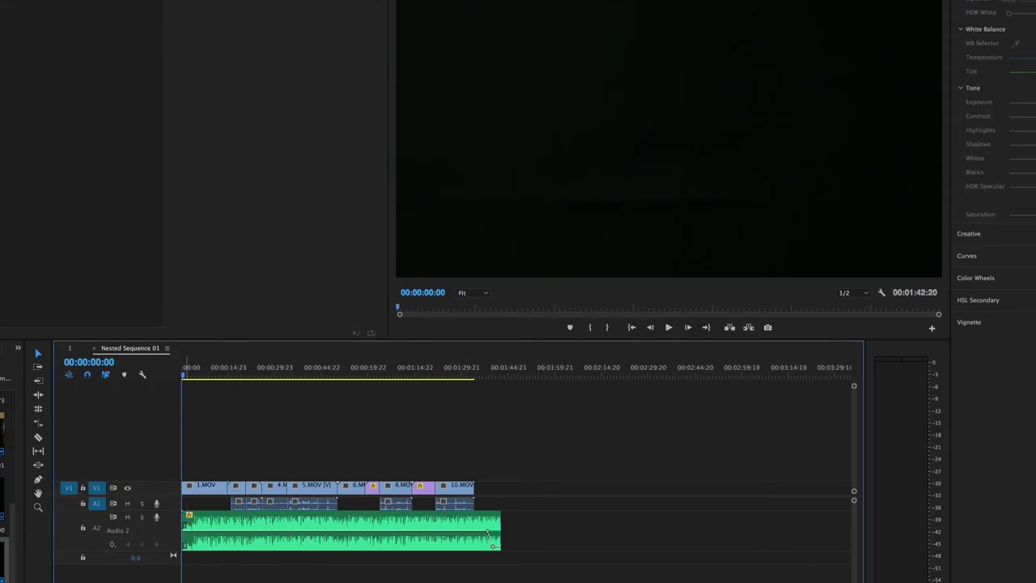
pyautogui.click(203, 374)
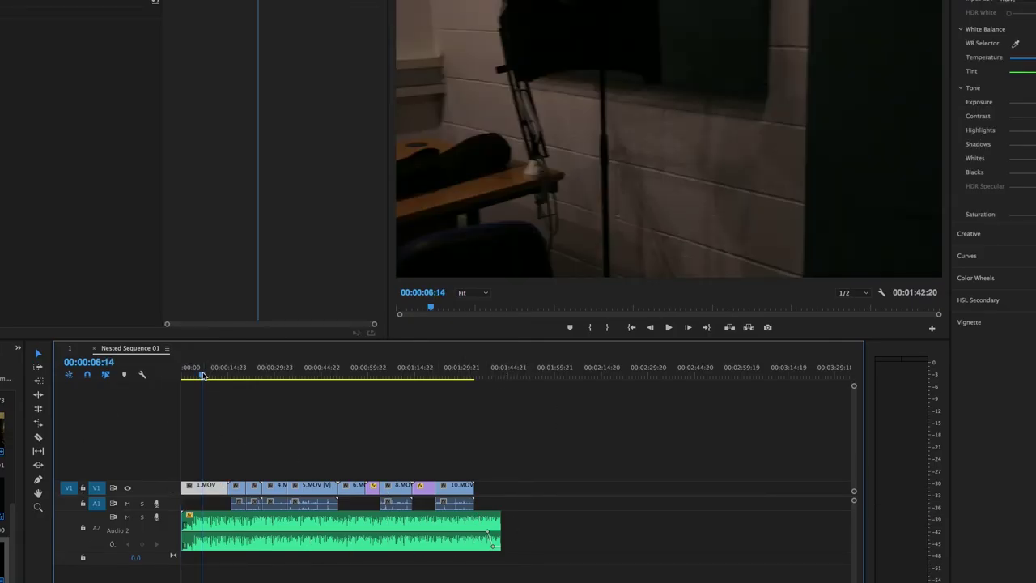
pyautogui.click(236, 371)
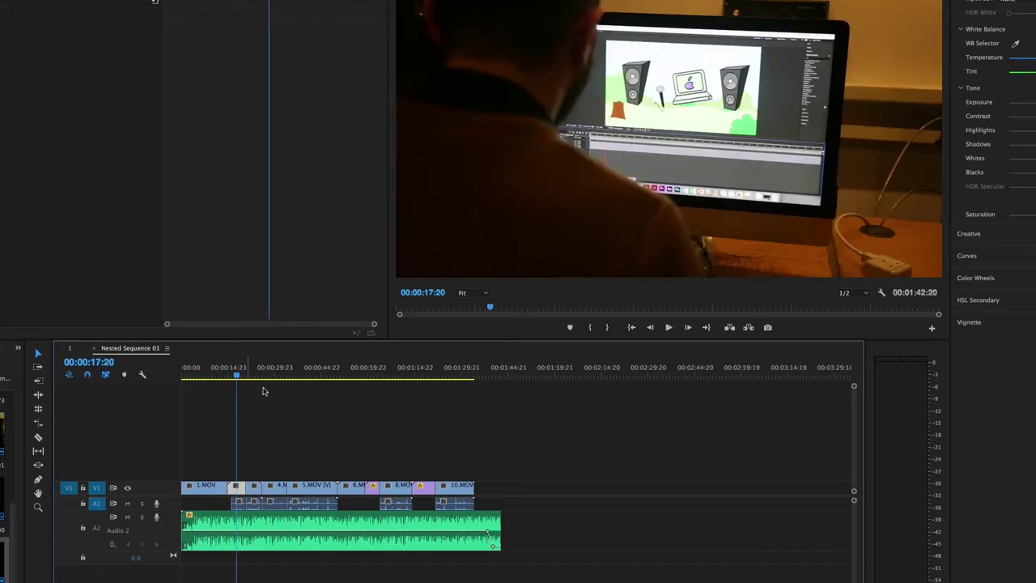
pyautogui.press('=')
pyautogui.press('=')
pyautogui.press('=')
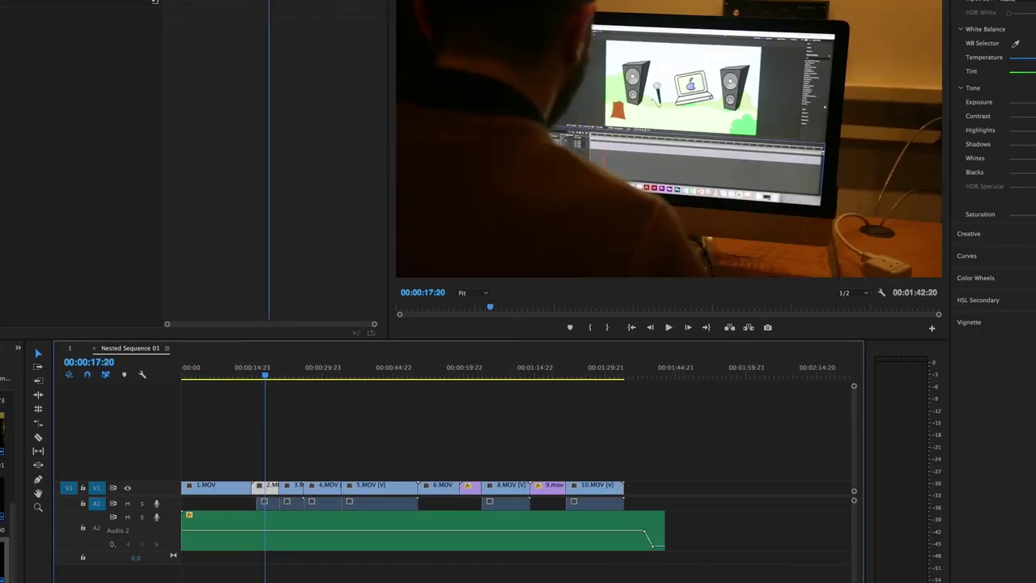
pyautogui.doubleClick(149, 490)
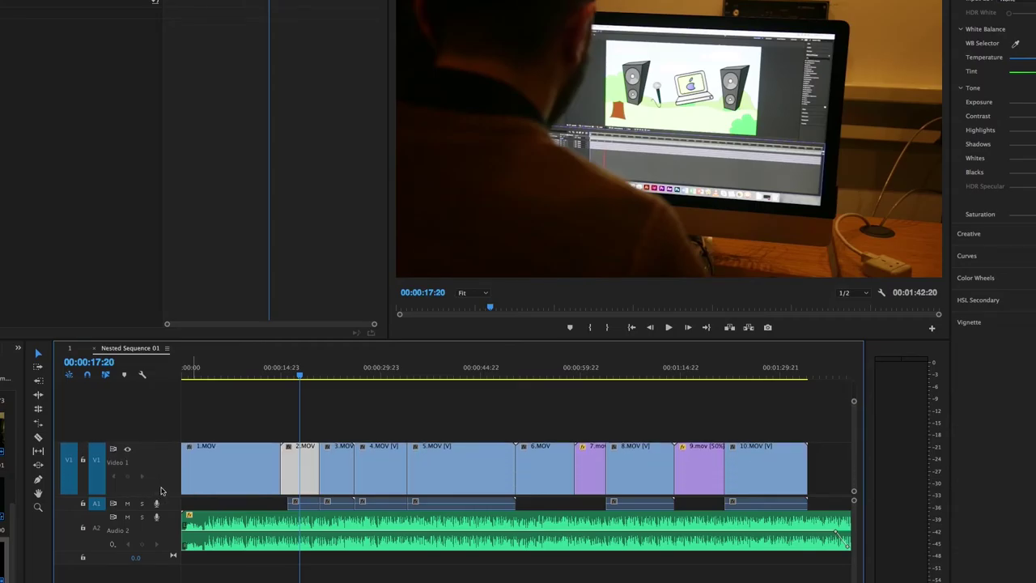
pyautogui.doubleClick(170, 503)
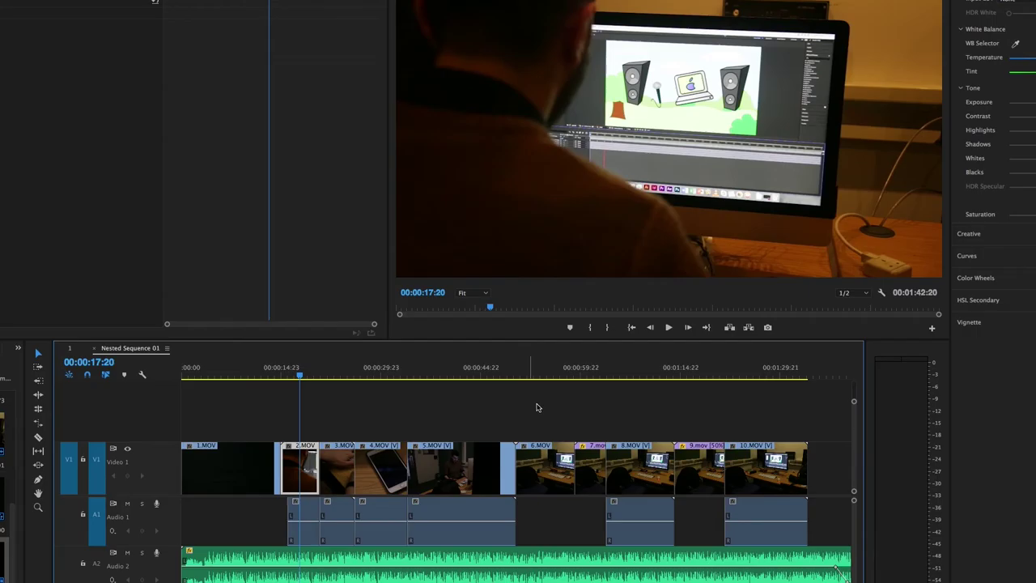
pyautogui.click(599, 371)
pyautogui.press('Up')
pyautogui.press('Up')
pyautogui.press('Up')
pyautogui.press('Up')
pyautogui.press('Up')
pyautogui.press('Left')
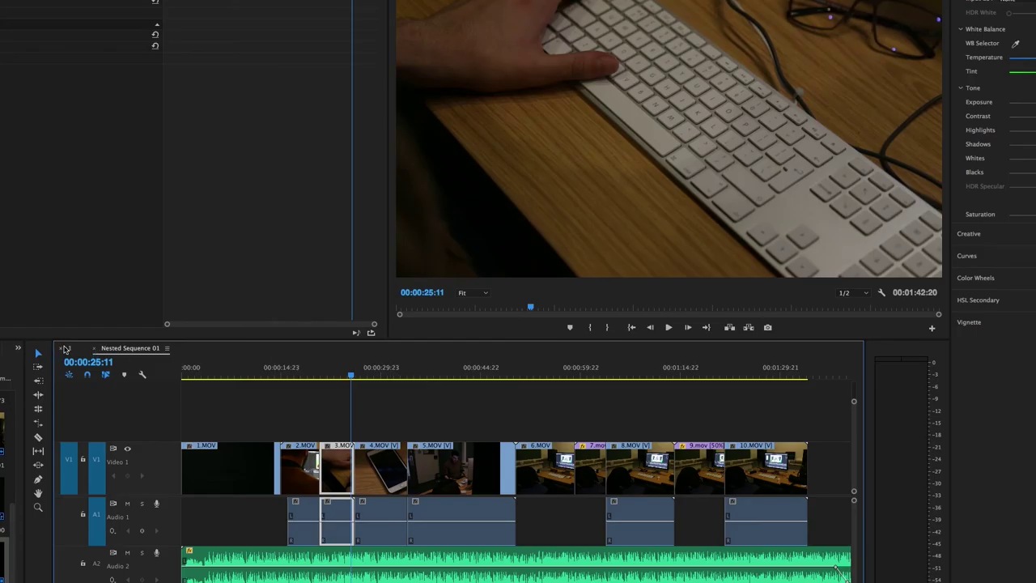
# Select all Nested Sequence 01 clips, then switch to sequence 1 with the Cinemascope overlay
pyautogui.click(66, 348)
pyautogui.click(130, 349)
pyautogui.moveTo(185, 405); pyautogui.dragTo(808, 542)
pyautogui.rightClick(563, 477)
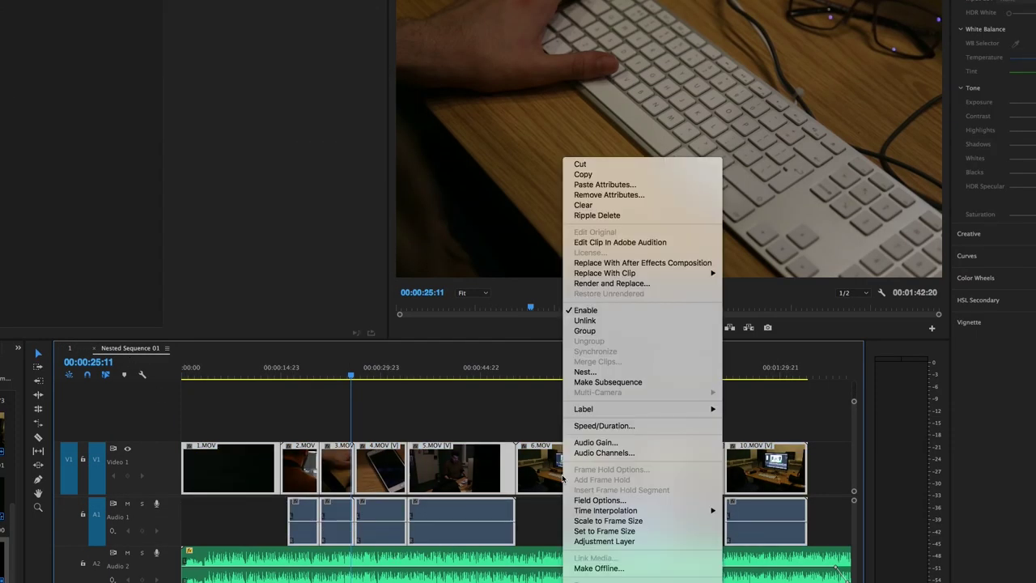
pyautogui.click(260, 403)
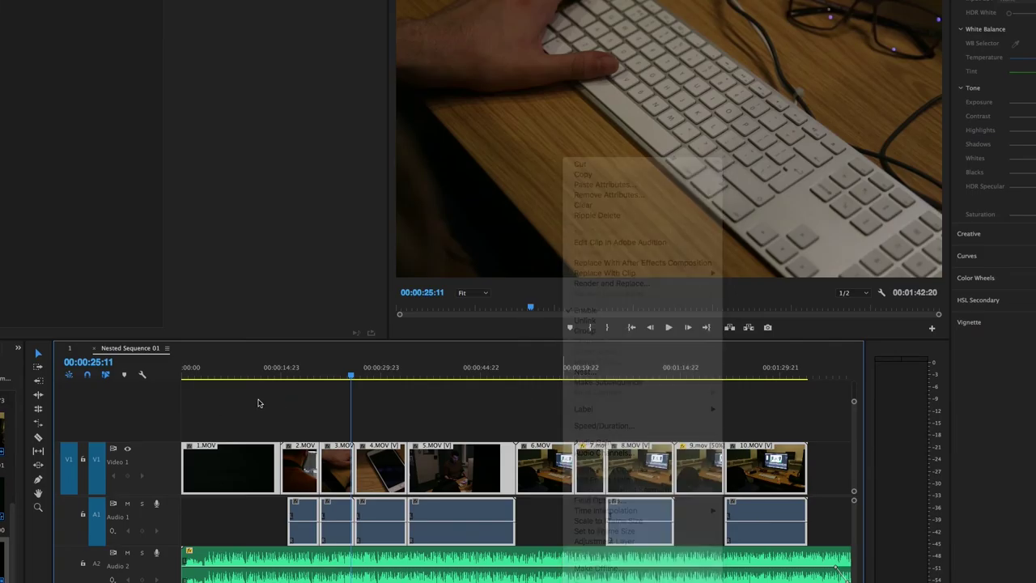
pyautogui.click(78, 350)
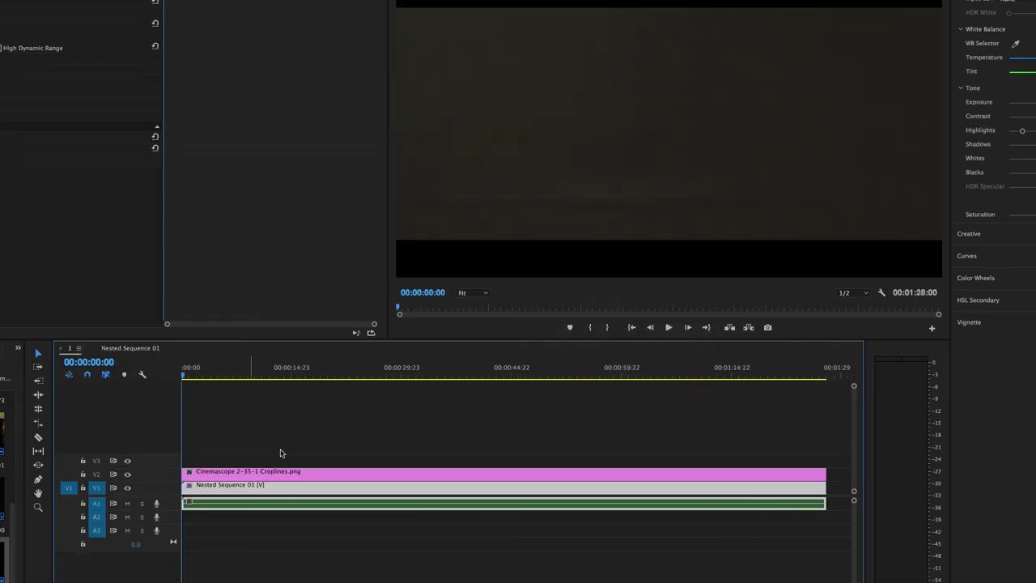
pyautogui.click(318, 473)
pyautogui.click(325, 444)
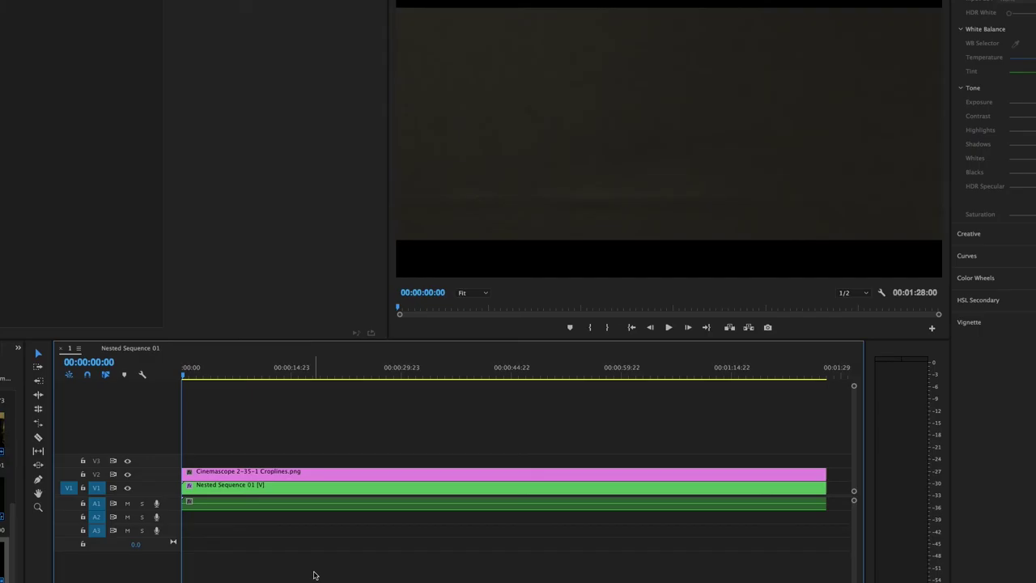
pyautogui.press('-')
pyautogui.press('-')
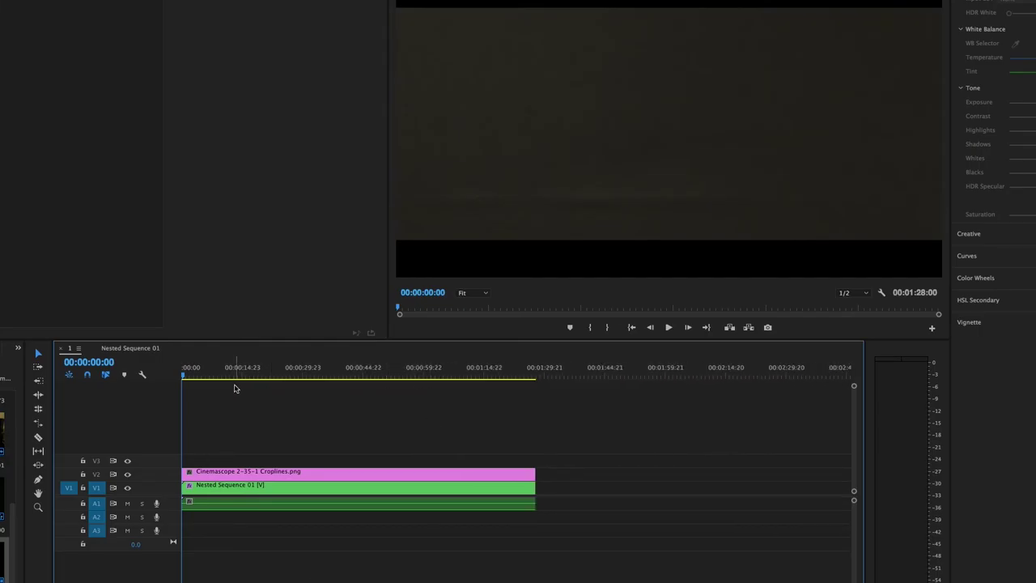